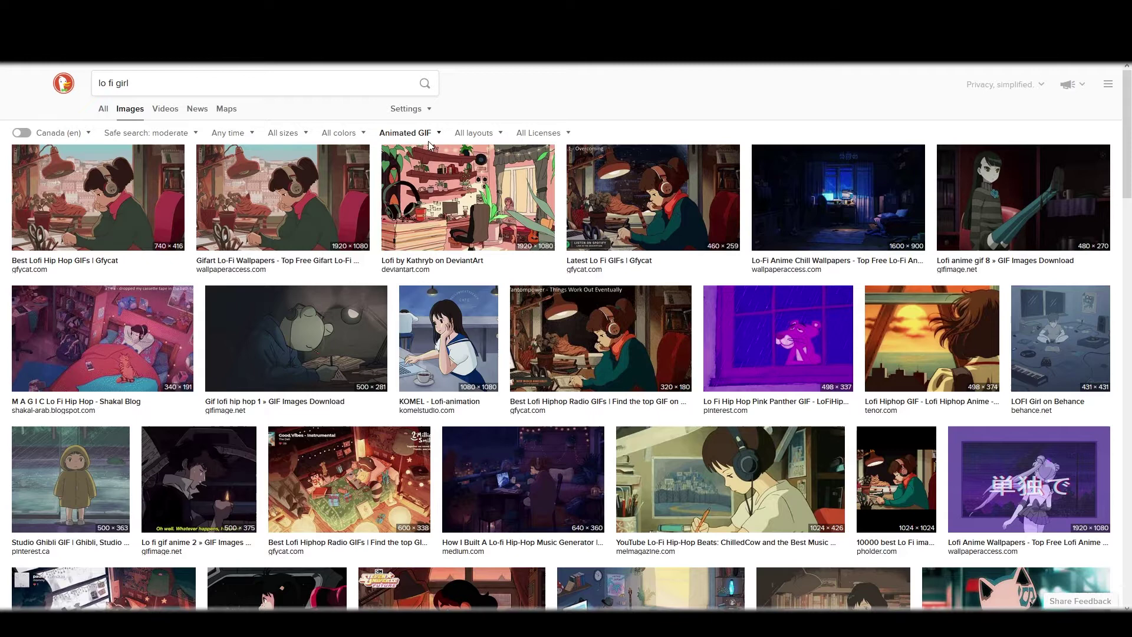
# Step: Filter to animated GIFs and open the first lofi girl GIF on its own page to copy it
pyautogui.click(412, 133)
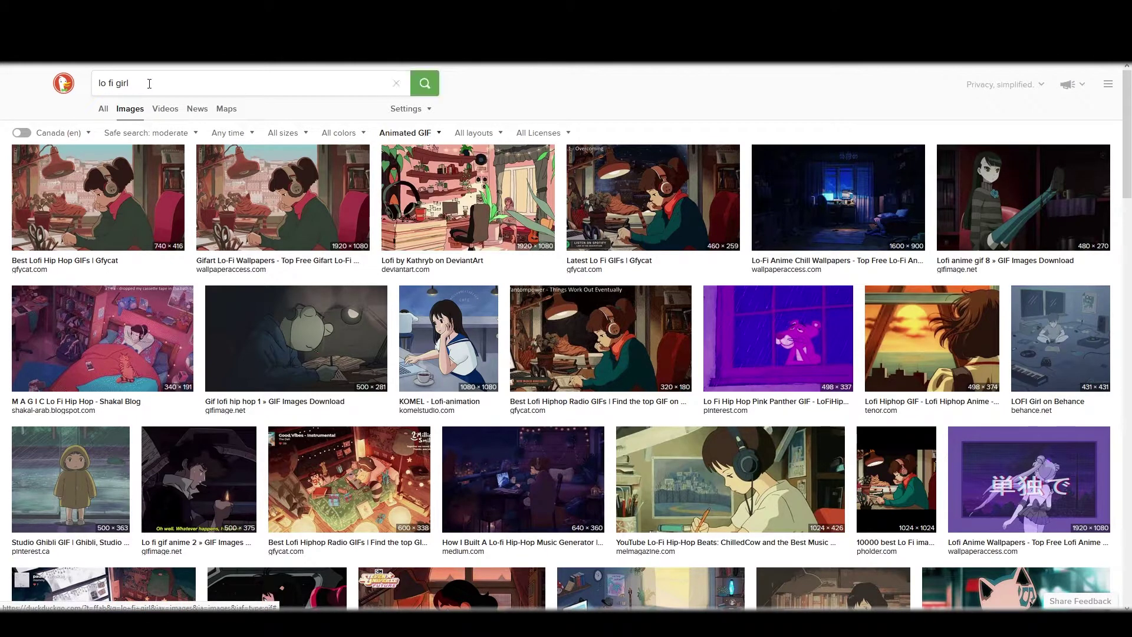
pyautogui.click(154, 236)
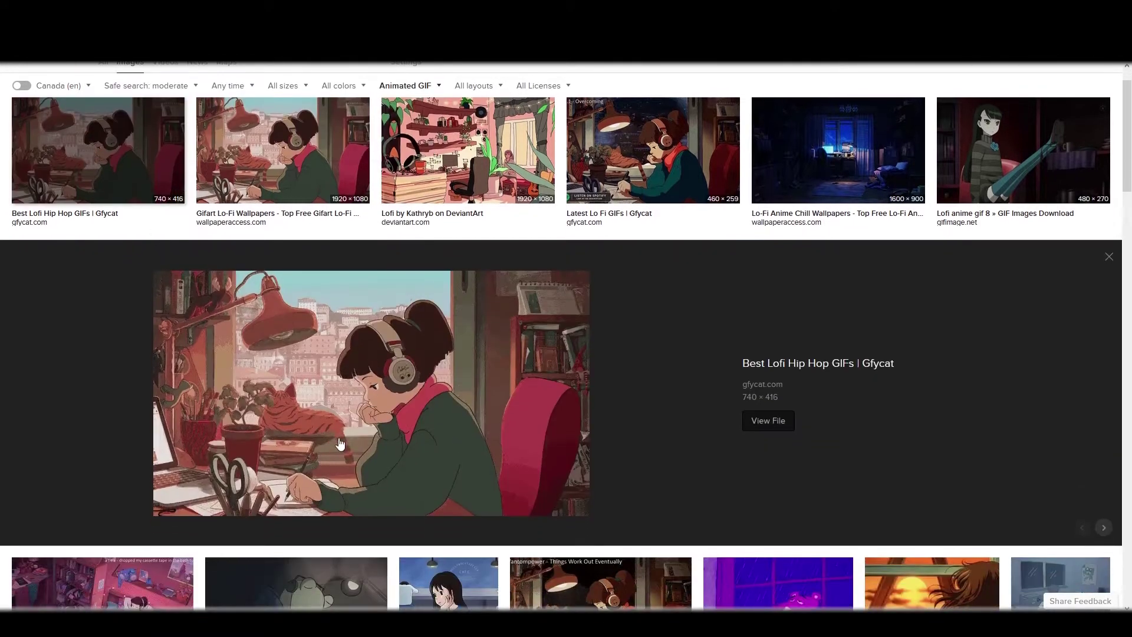
pyautogui.click(768, 420)
pyautogui.rightClick(458, 293)
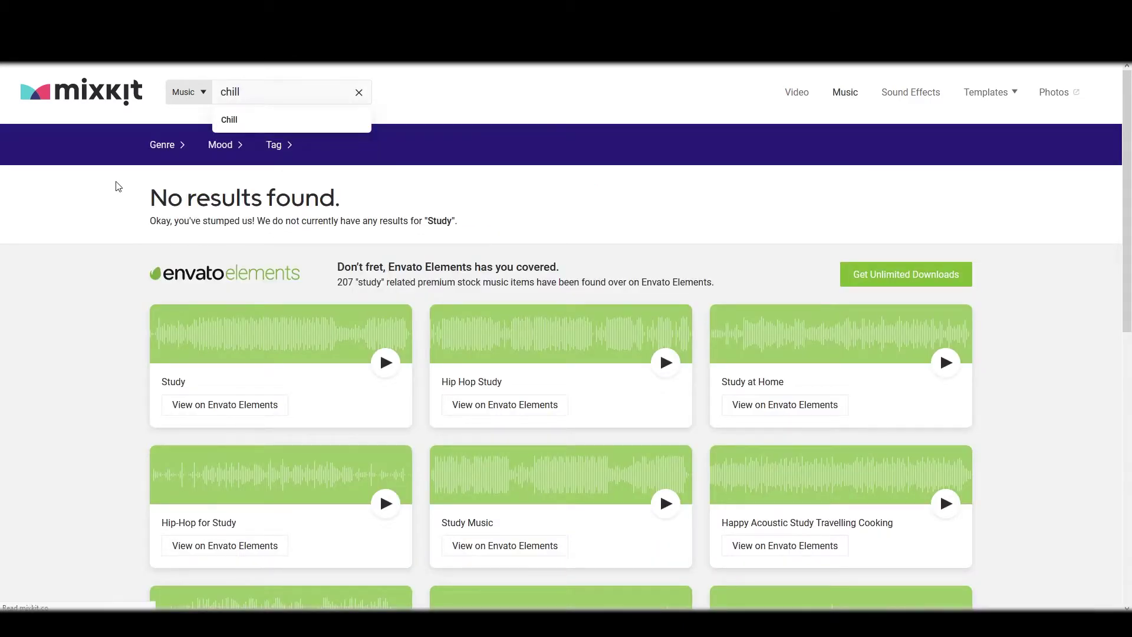
# Step: Search Mixkit music for 'chill', then preview and save the Sleepy Cat mp3 track
pyautogui.press('Return')
pyautogui.scroll(-4, 454, 295)
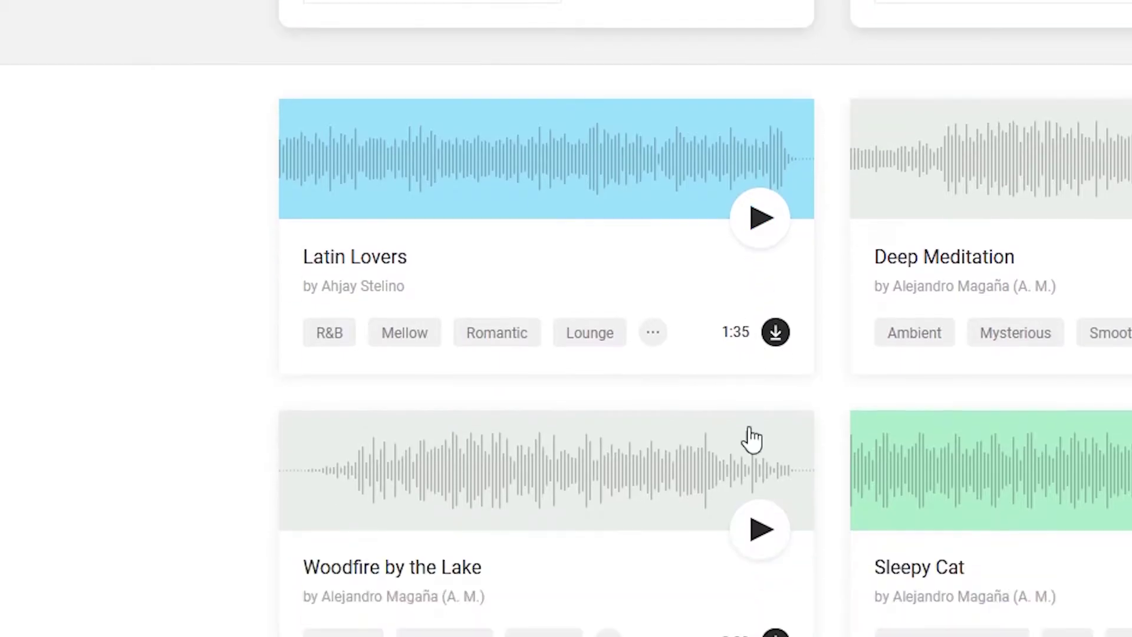
pyautogui.click(1001, 615)
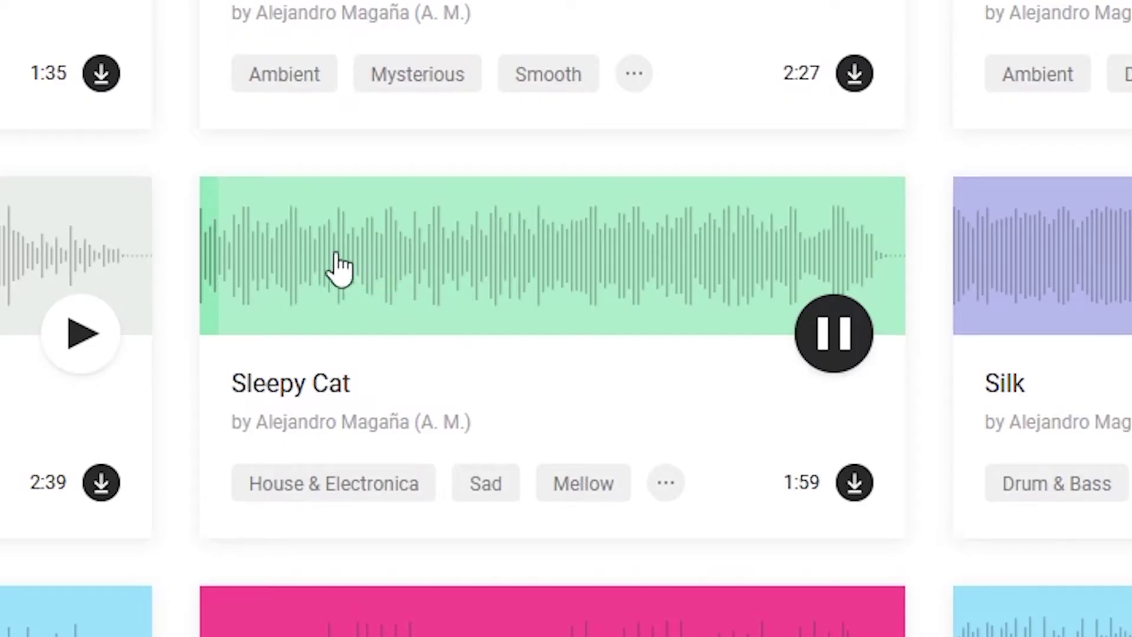
pyautogui.click(854, 482)
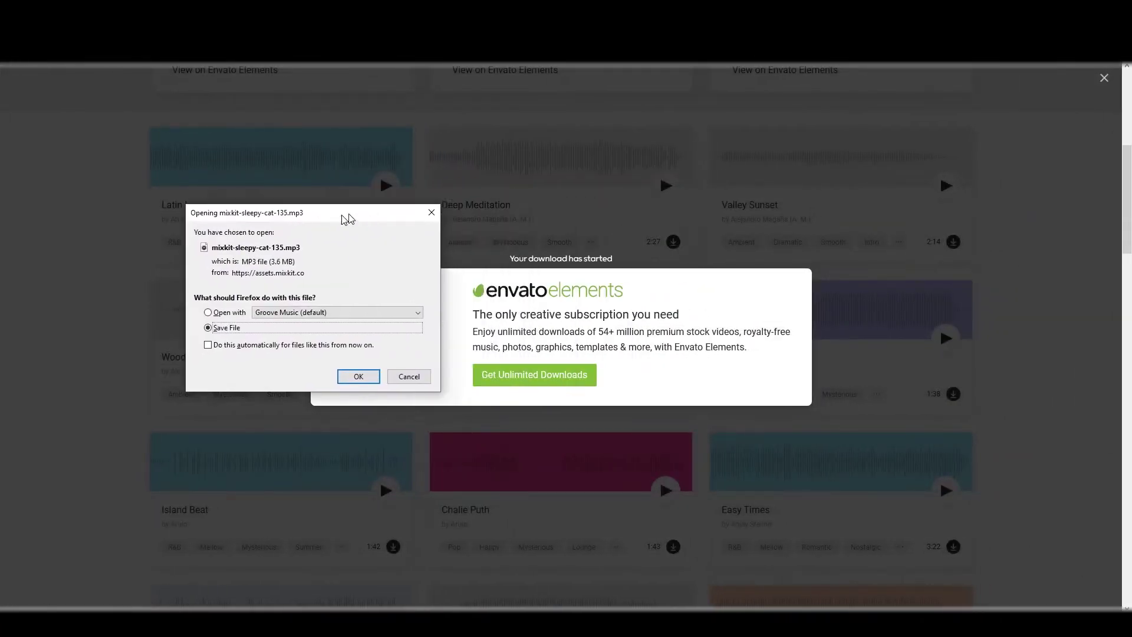
pyautogui.click(269, 400)
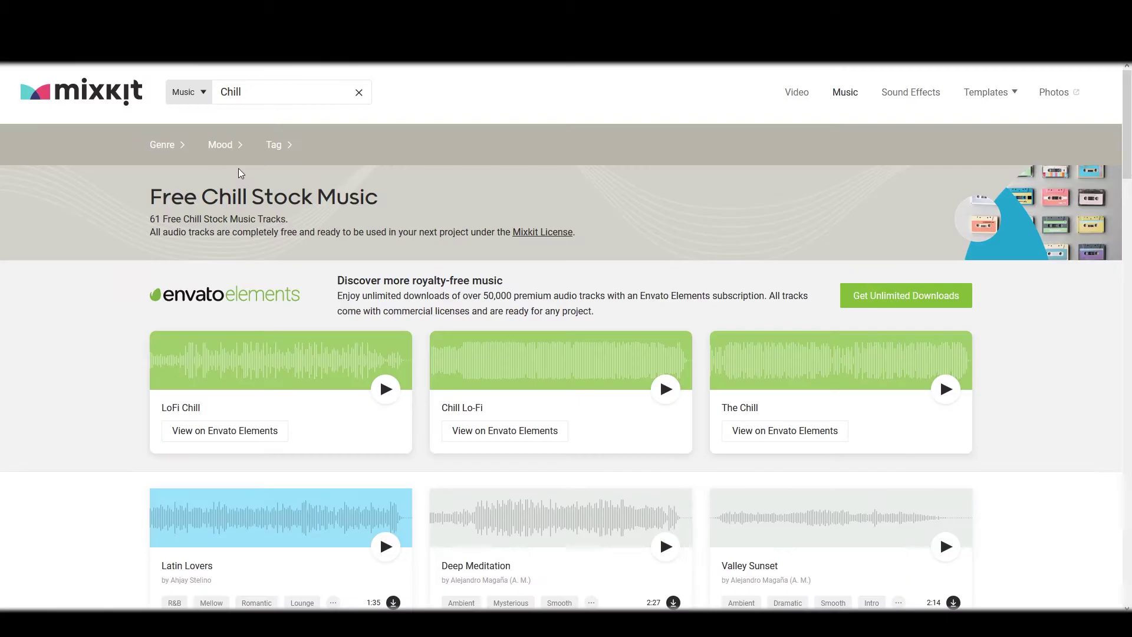
# Step: Download the Morning birds singing sound effect from Mixkit's Sound Effects
pyautogui.click(197, 96)
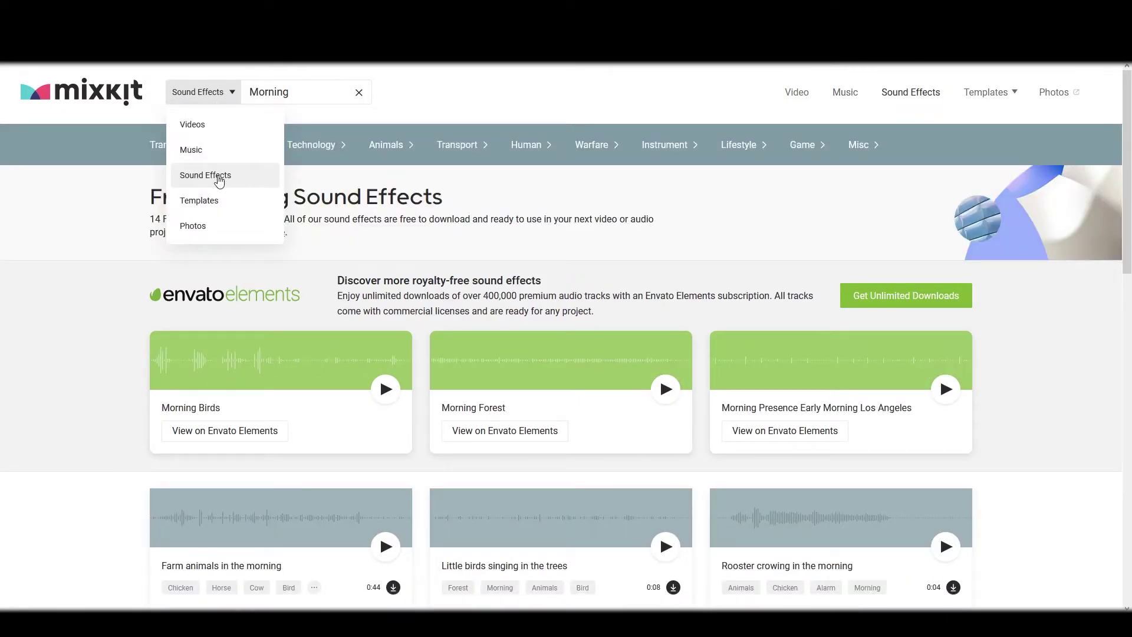
pyautogui.click(219, 181)
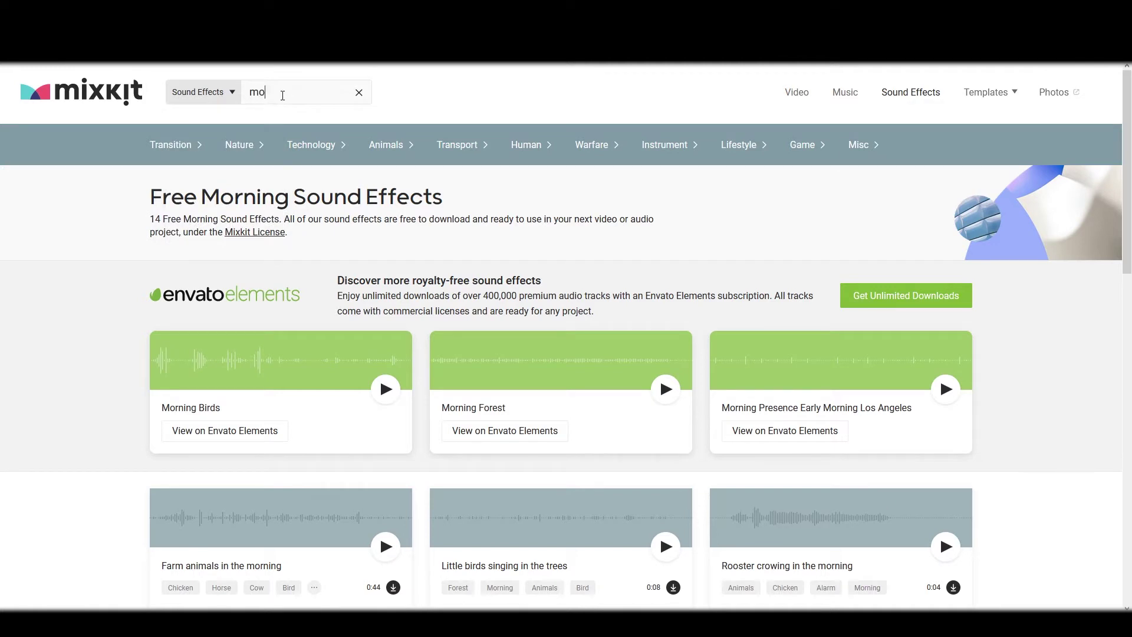
pyautogui.scroll(-5, 465, 356)
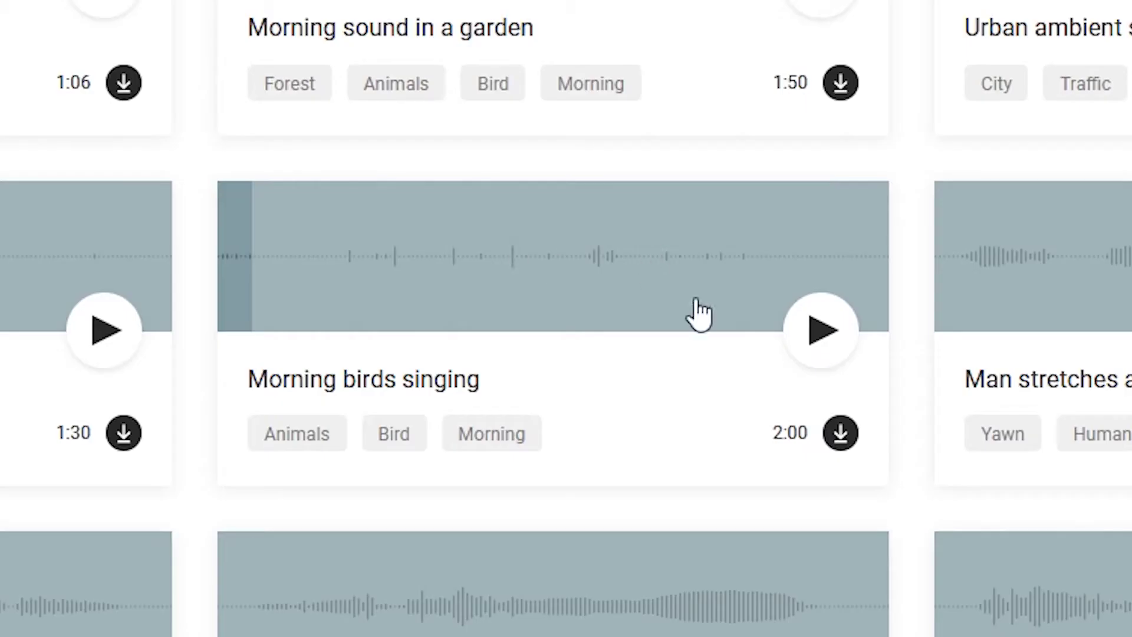
pyautogui.click(844, 436)
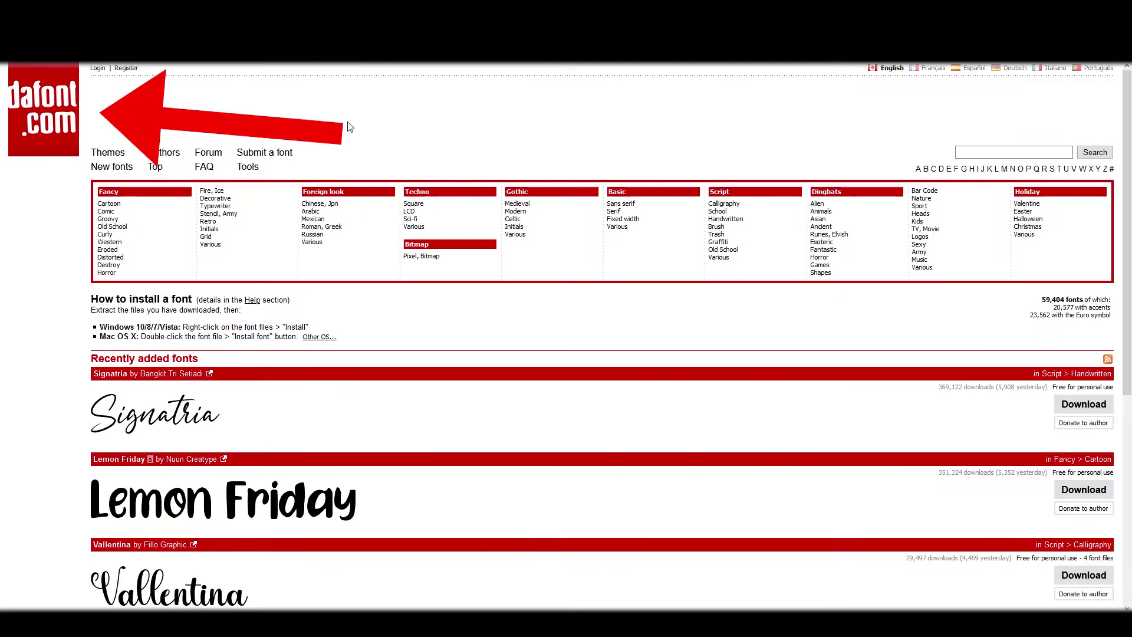
# Step: Search DaFont for 'handwriting' and download the Handwriting font
pyautogui.click(992, 151)
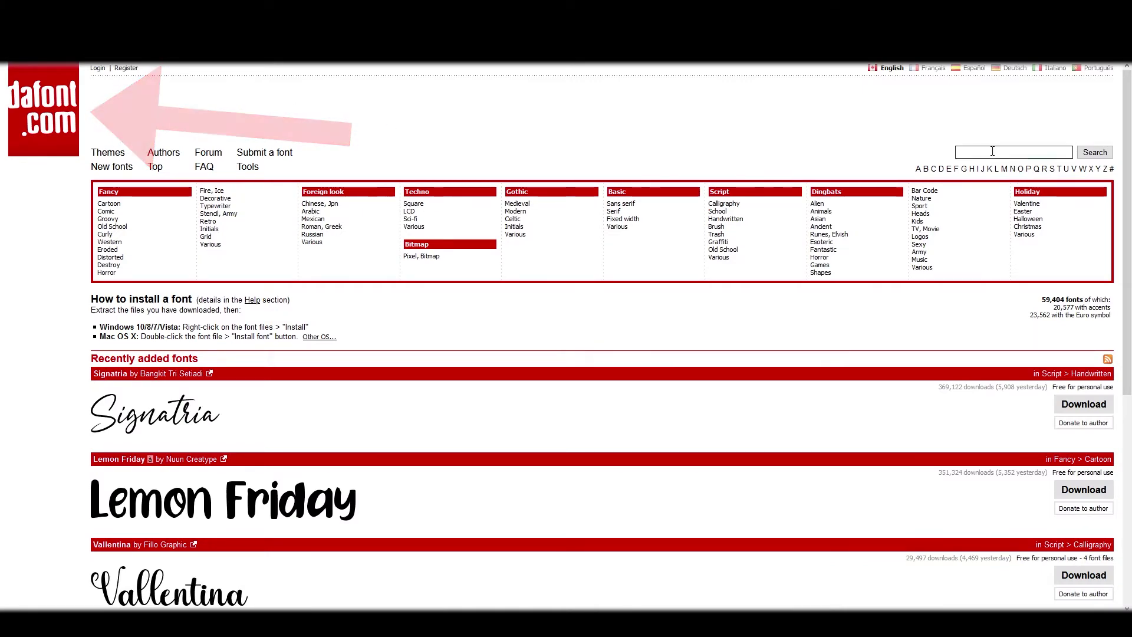
pyautogui.write('handwritin')
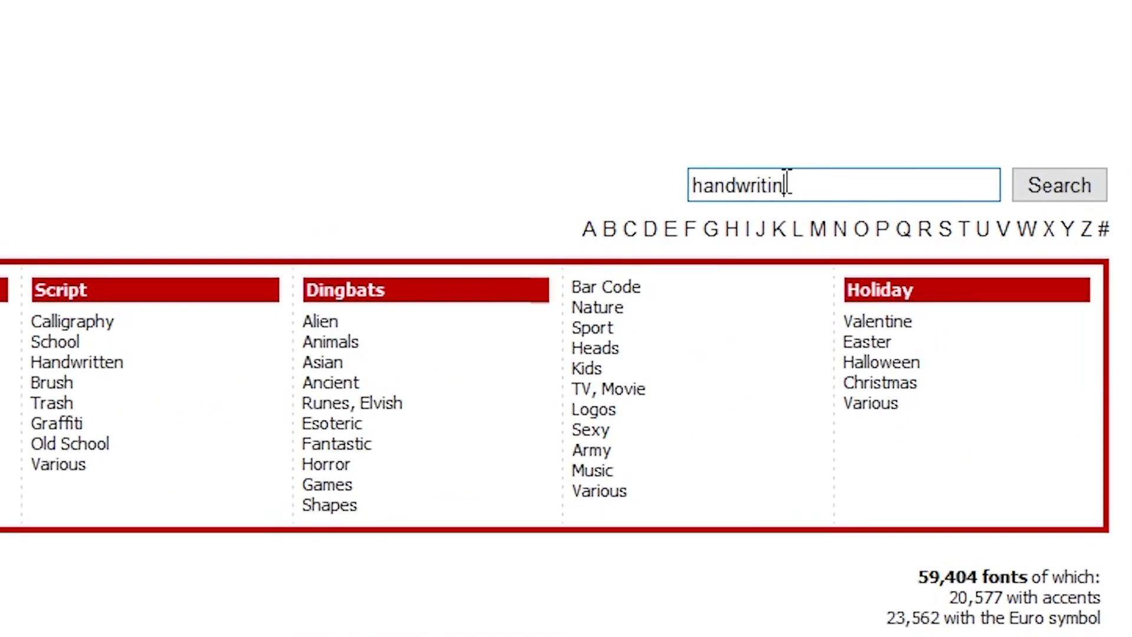
pyautogui.write('g')
pyautogui.press('Return')
pyautogui.scroll(8, 225, 405)
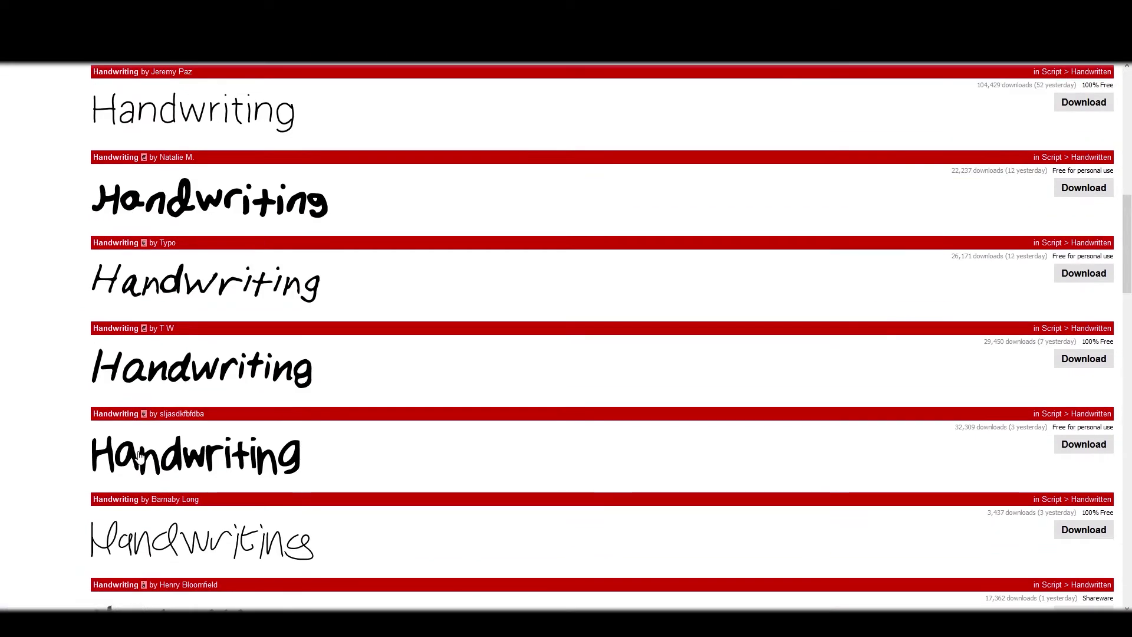
pyautogui.click(140, 455)
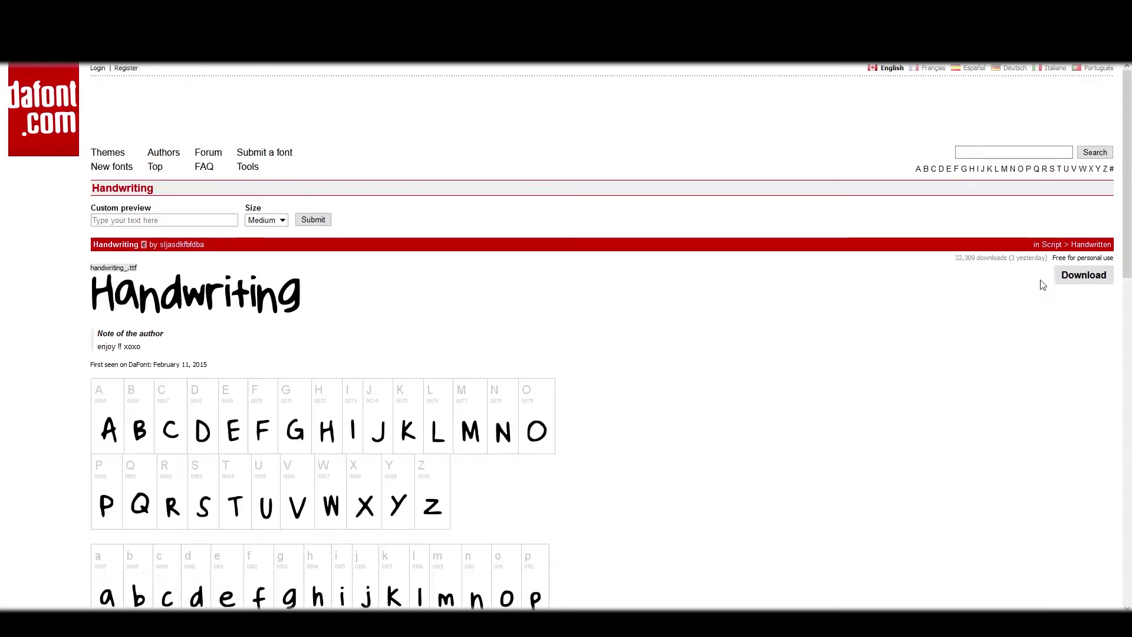
pyautogui.click(1072, 280)
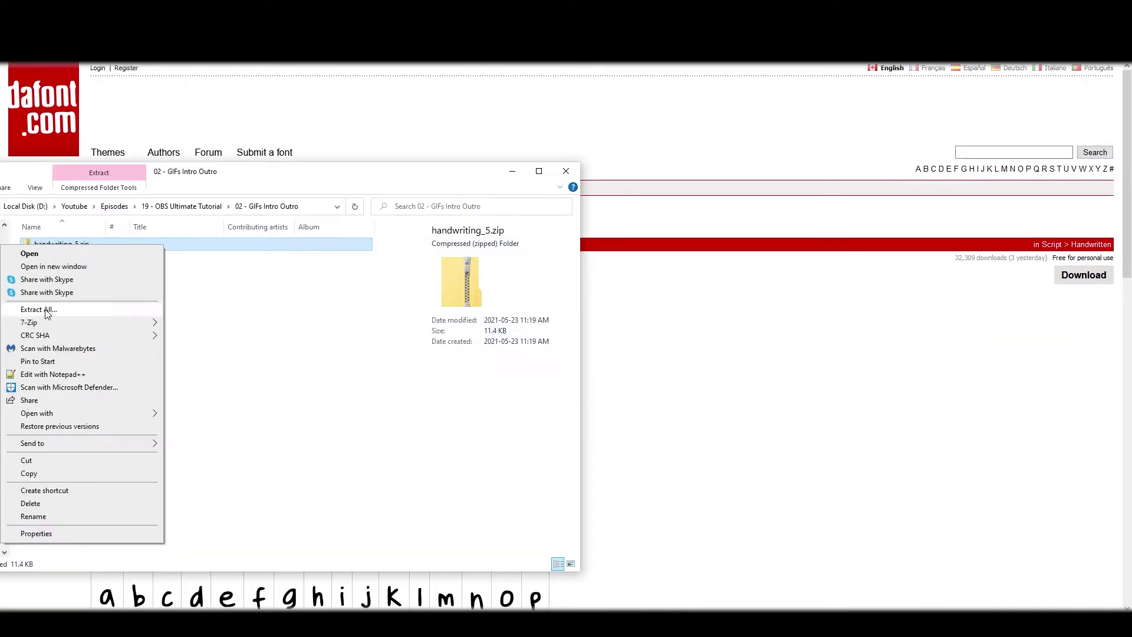
# Step: Extract handwriting_5.zip and select the handwriting_.ttf font file
pyautogui.click(47, 313)
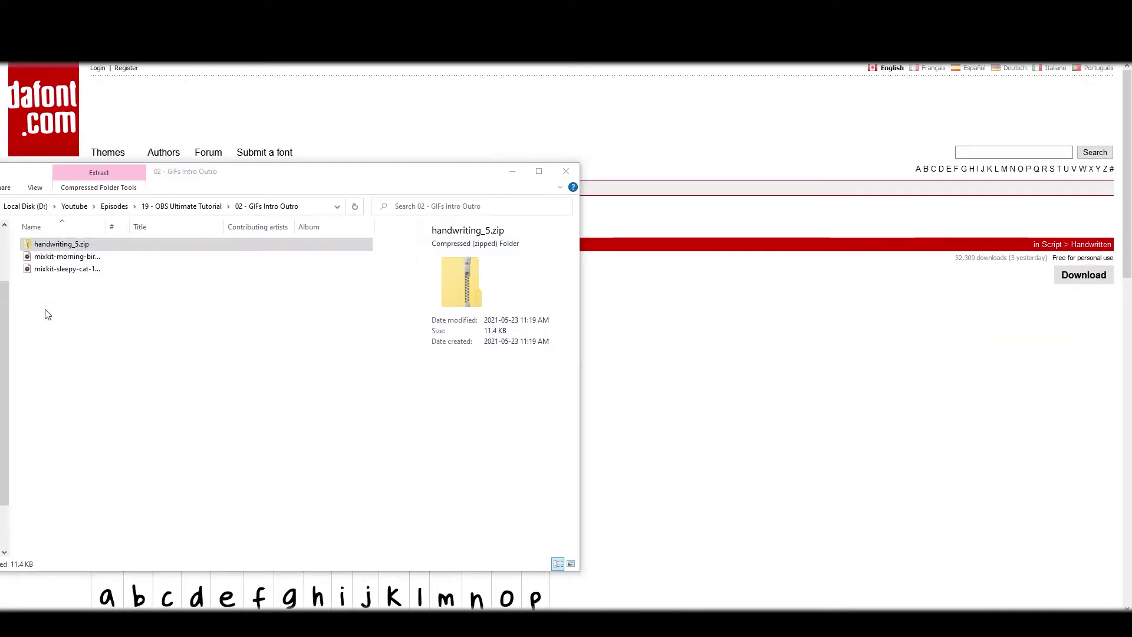
pyautogui.click(570, 460)
pyautogui.click(75, 259)
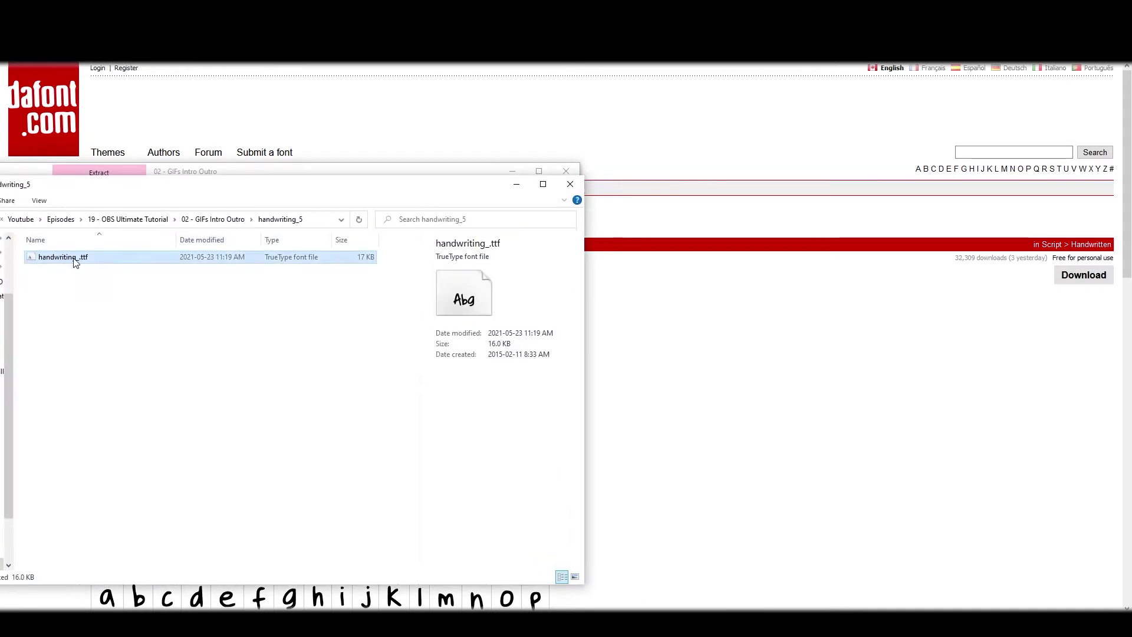
pyautogui.rightClick(75, 263)
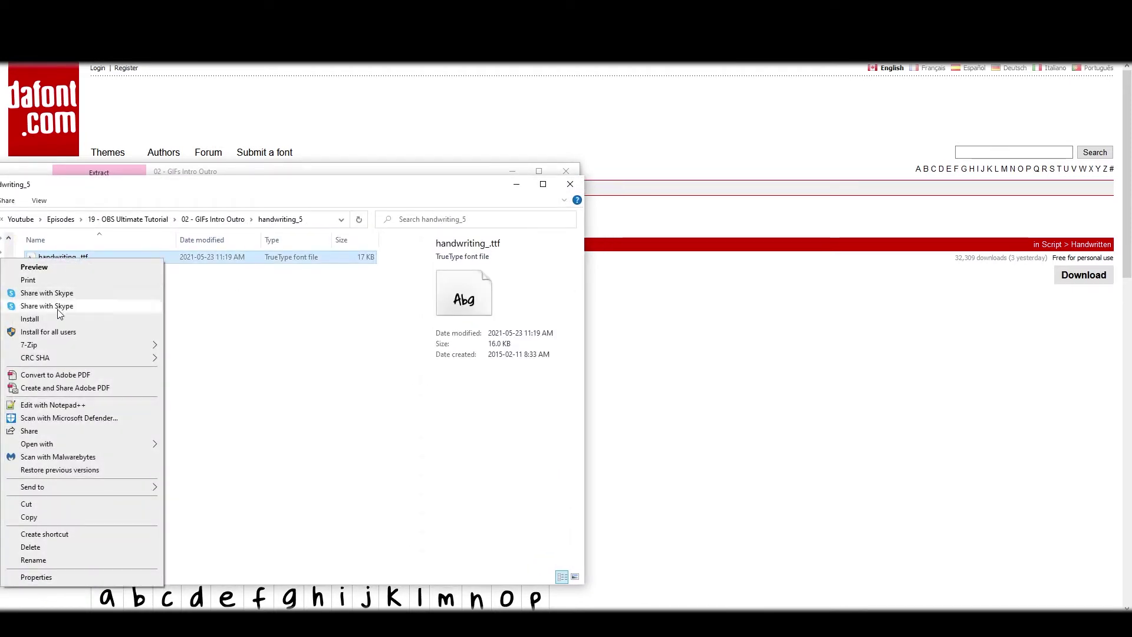
# Step: Install the handwriting font for all users and add a new OBS scene named 'Opening'
pyautogui.click(59, 332)
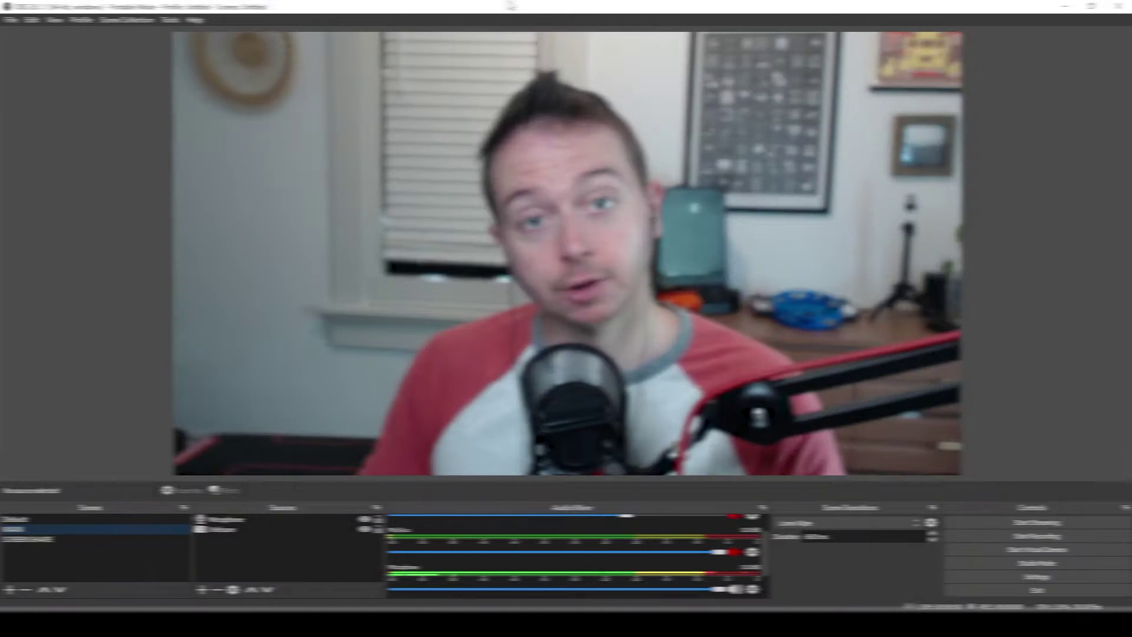
pyautogui.click(9, 589)
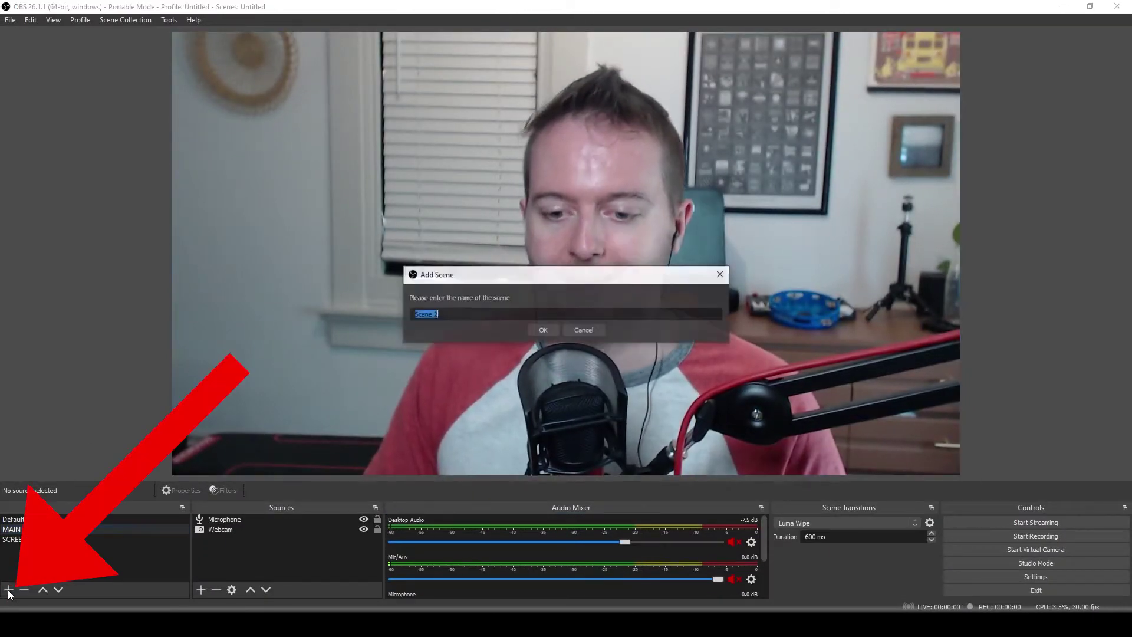
pyautogui.write('Opening')
pyautogui.click(535, 328)
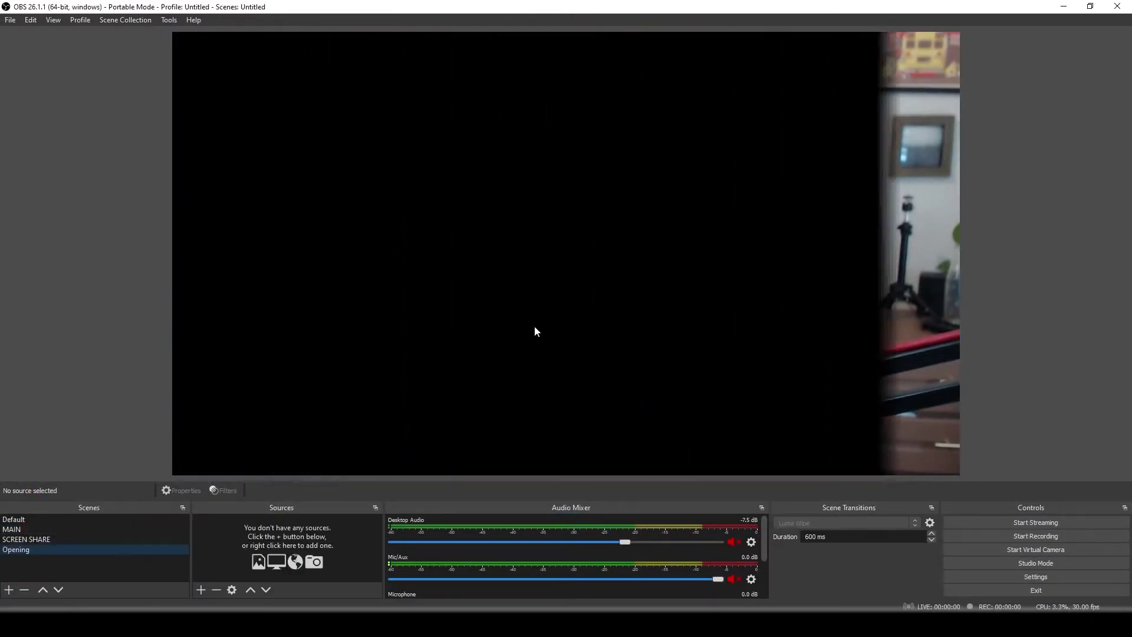
# Step: Add a Media Source named 'Lofi Girl' to the Opening scene
pyautogui.click(201, 589)
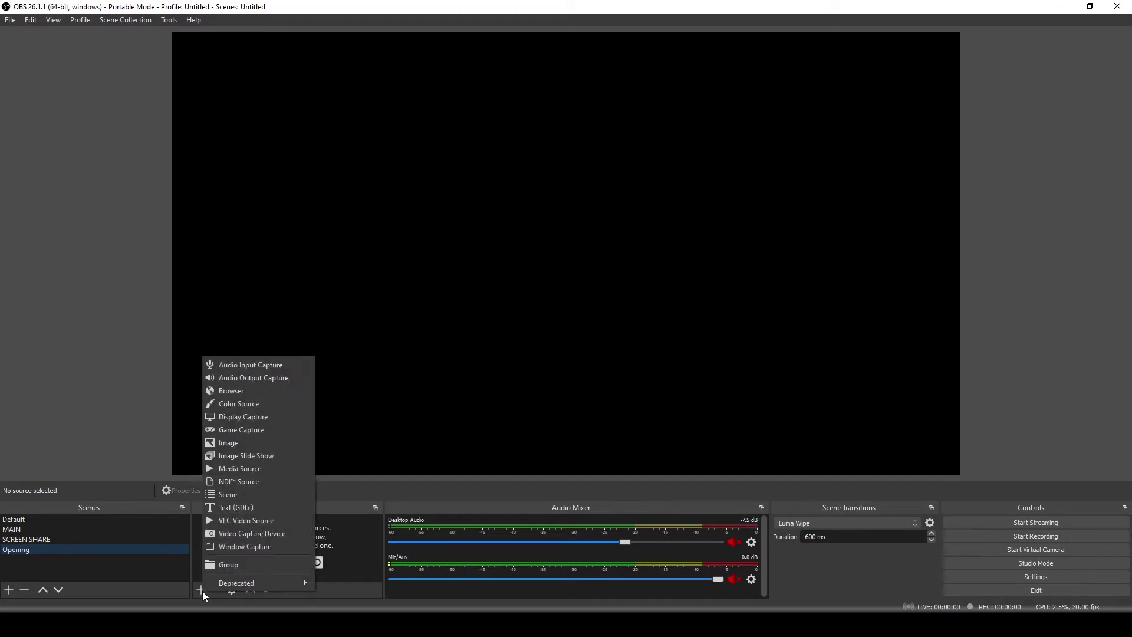
pyautogui.click(227, 468)
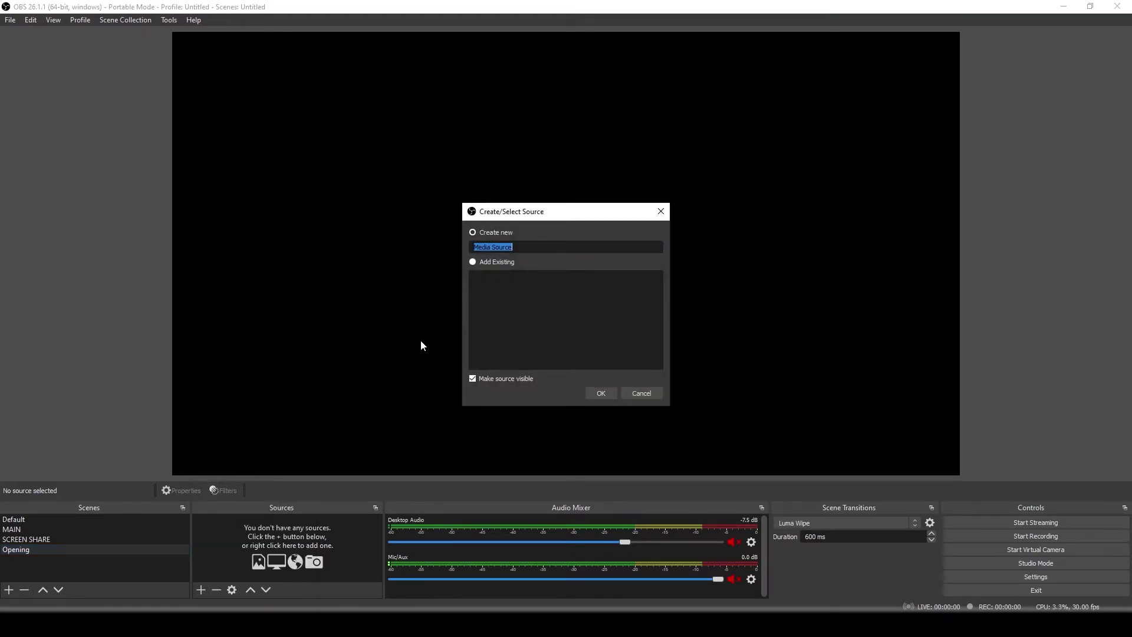
pyautogui.write('Lofi Girl')
pyautogui.click(601, 393)
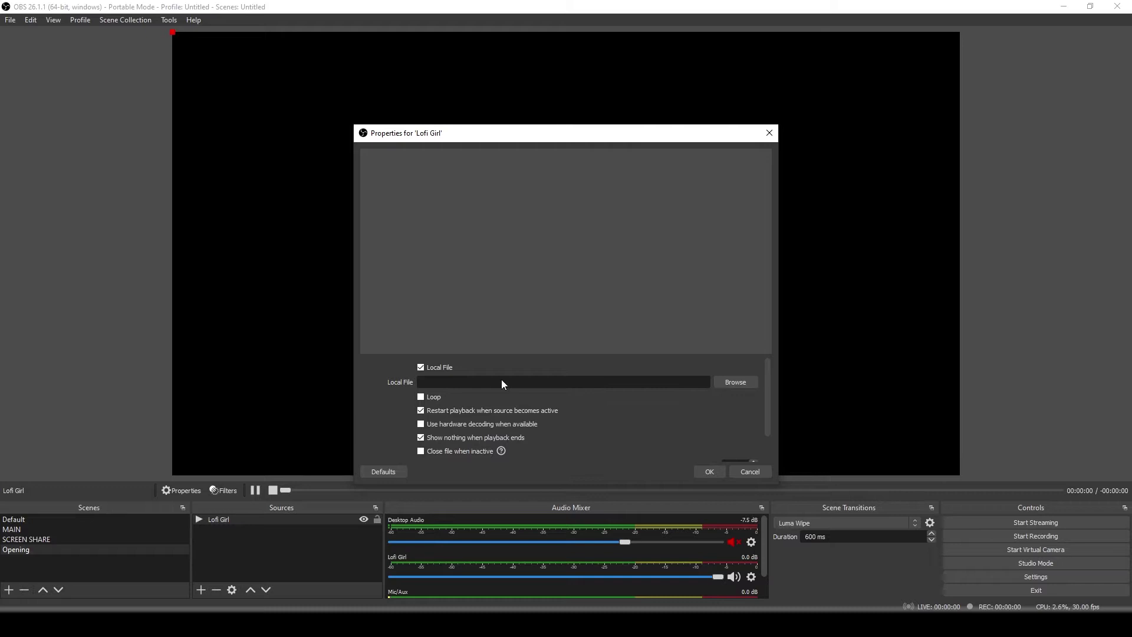
# Step: Set Lofi Girl to loop StudyGirl_03.gif and stretch it to fill the canvas
pyautogui.click(730, 382)
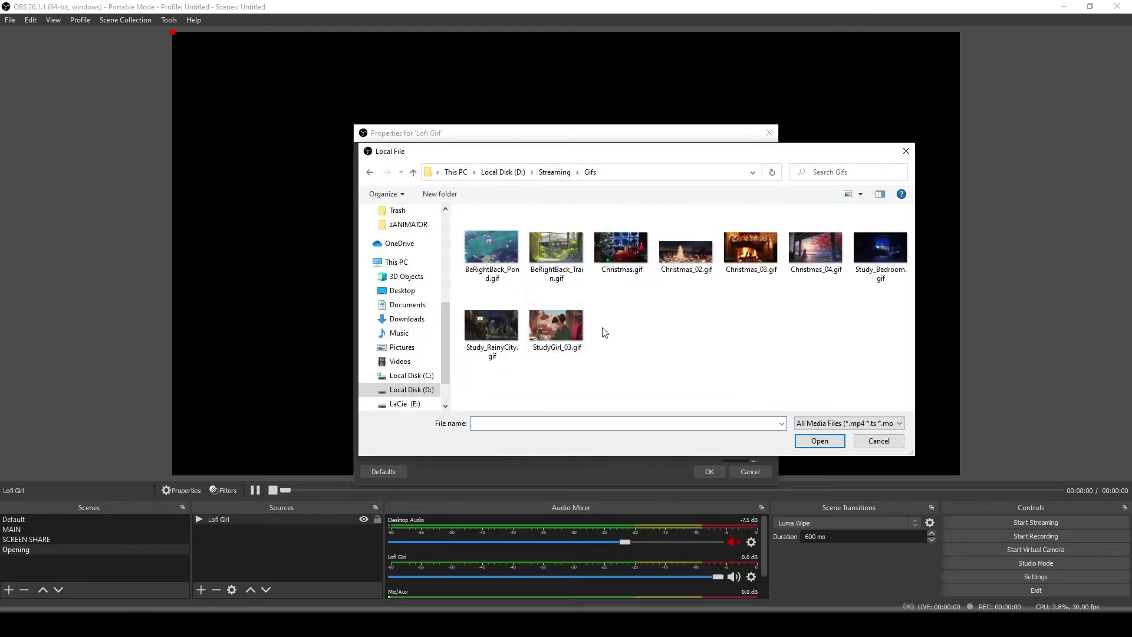
pyautogui.doubleClick(561, 323)
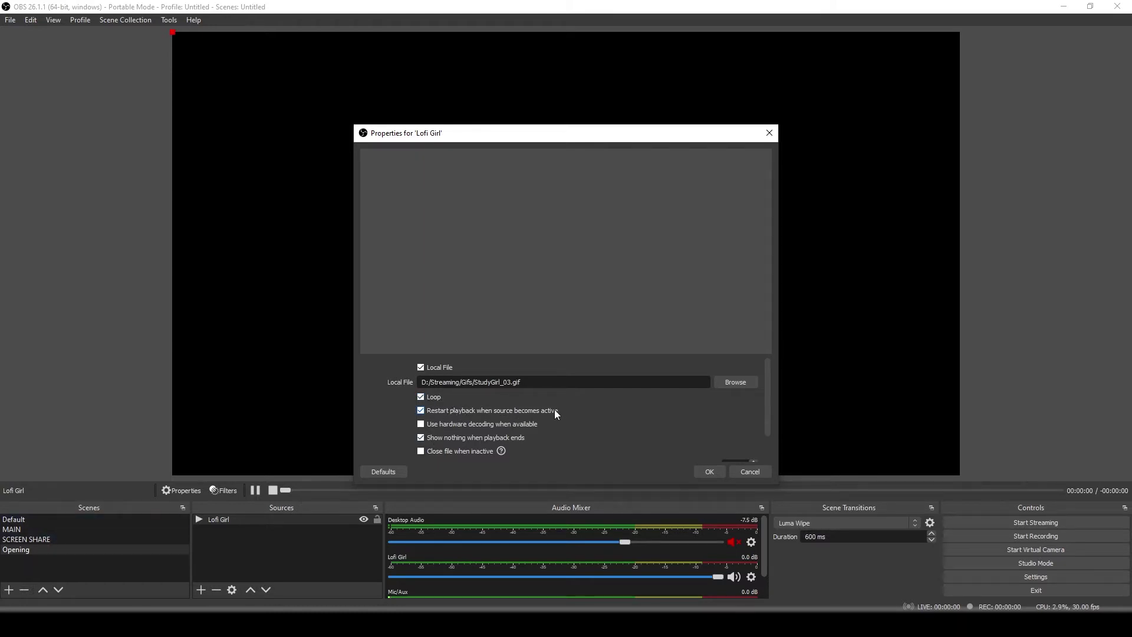
pyautogui.click(707, 471)
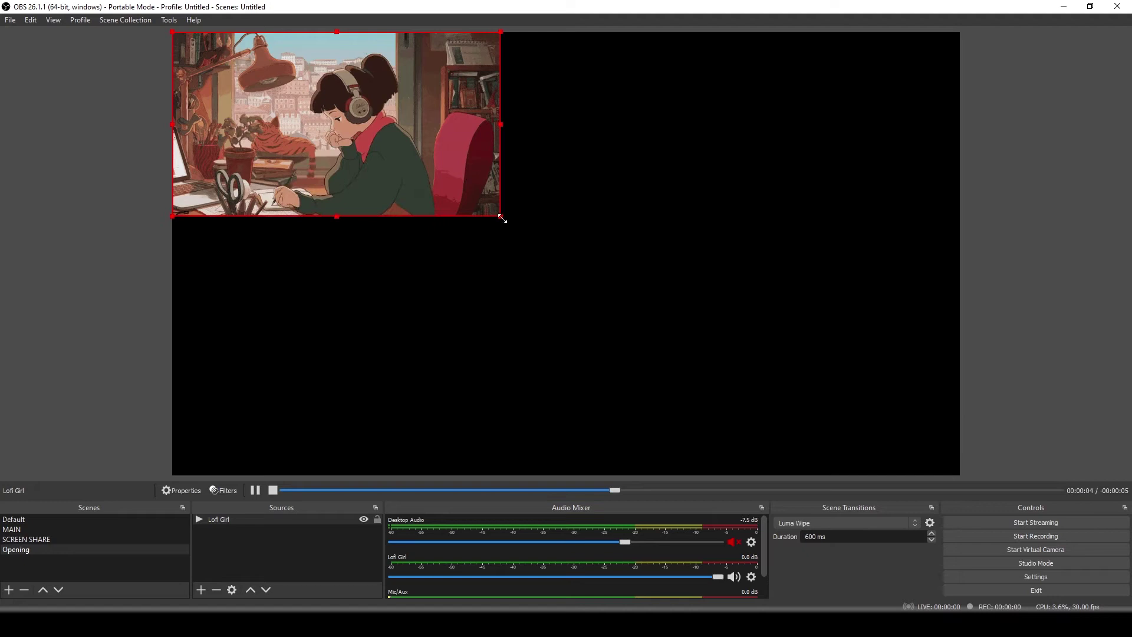
pyautogui.moveTo(501, 217); pyautogui.dragTo(960, 474)
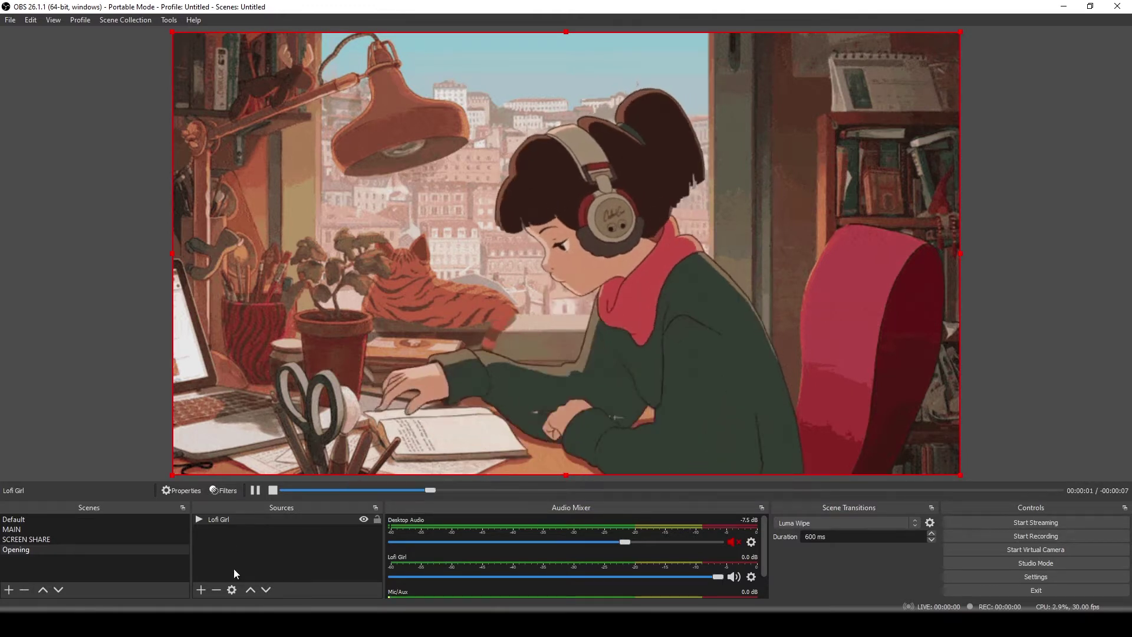
pyautogui.click(290, 510)
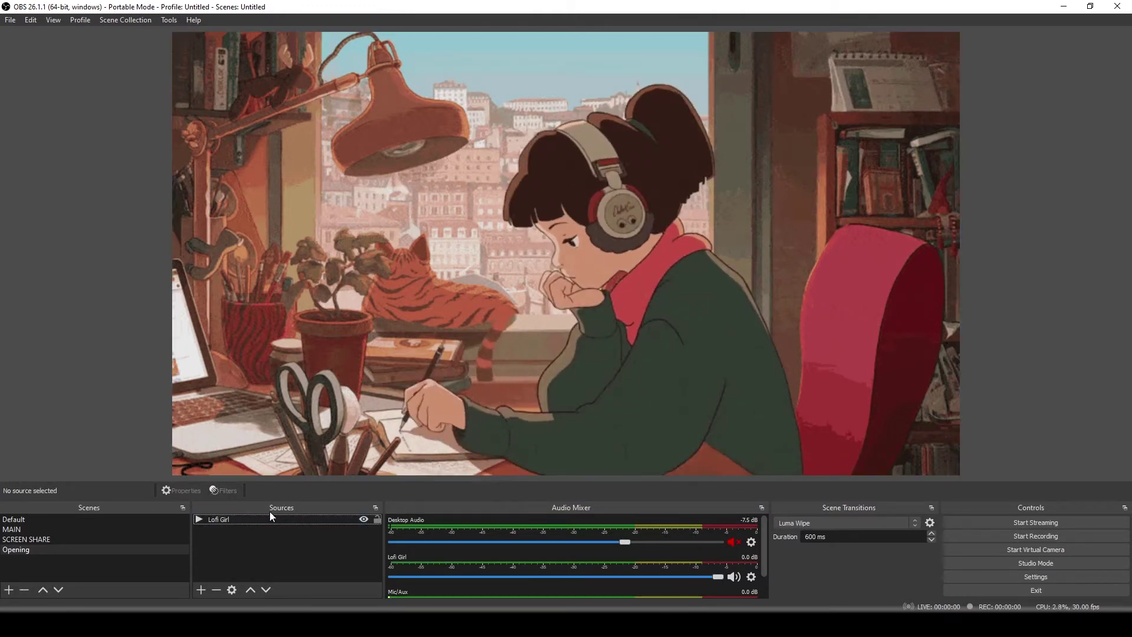
# Step: Add a looping 'LoFi Beats 24 hour beats to study and listen to radio all day' source playing mixkit-sleepy-cat-135.mp3 at -15.0 dB
pyautogui.click(201, 590)
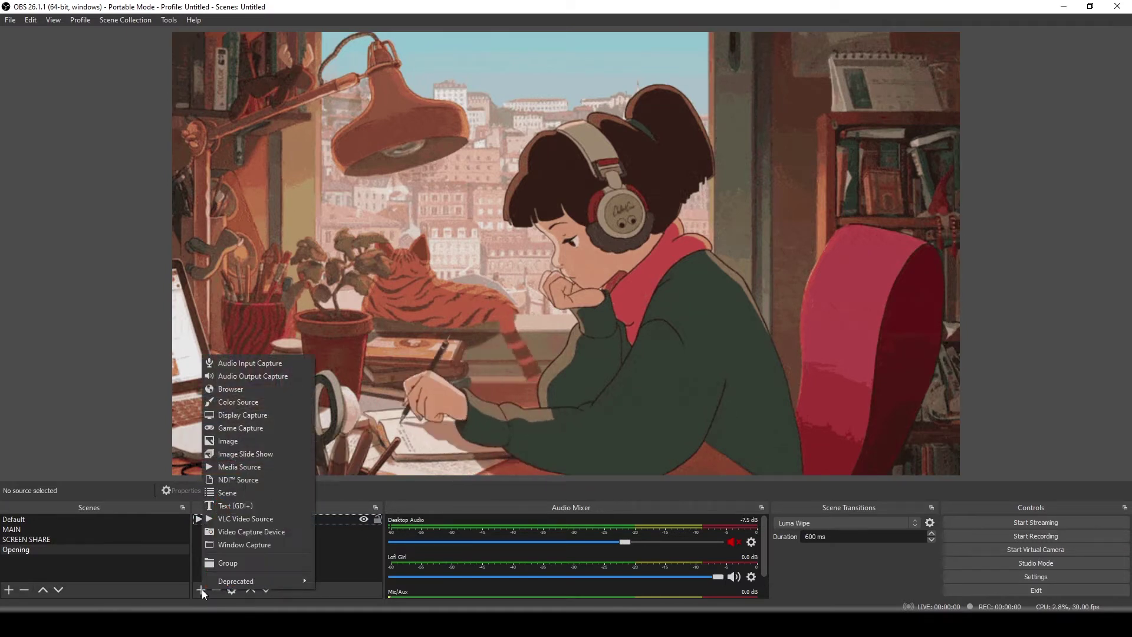
pyautogui.click(243, 468)
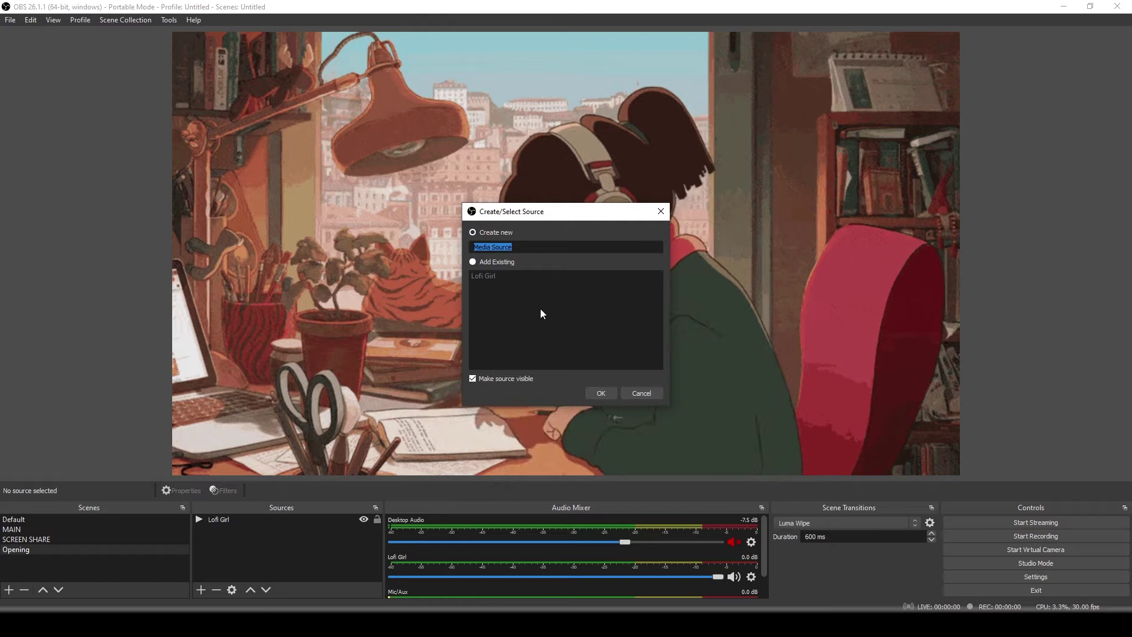
pyautogui.write('LoFi ')
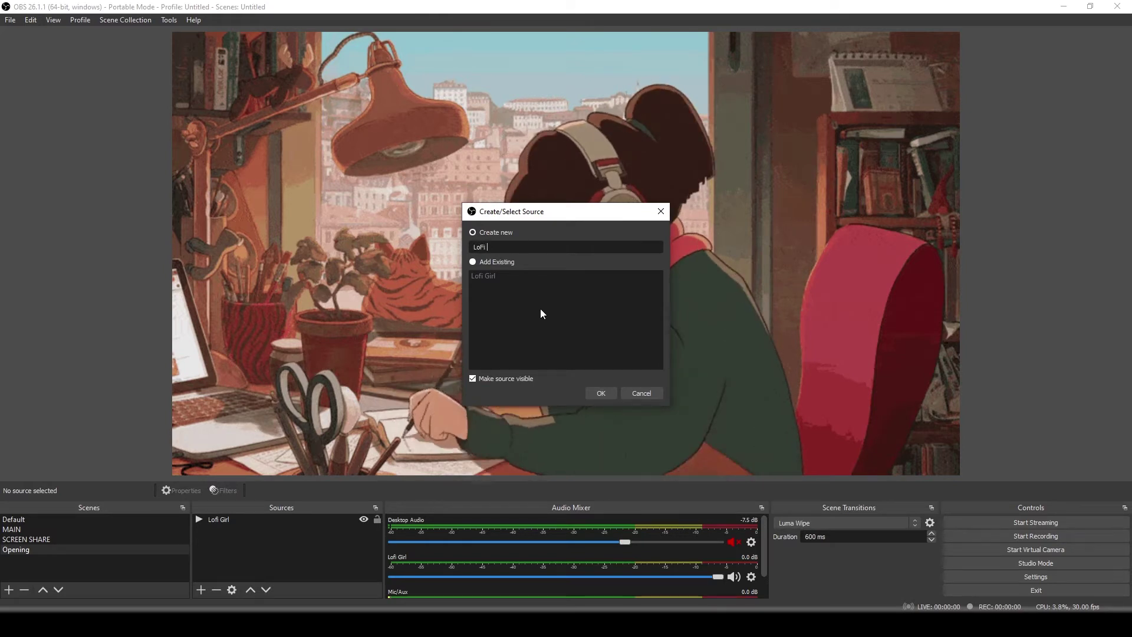
pyautogui.write('Beats 24 hour ')
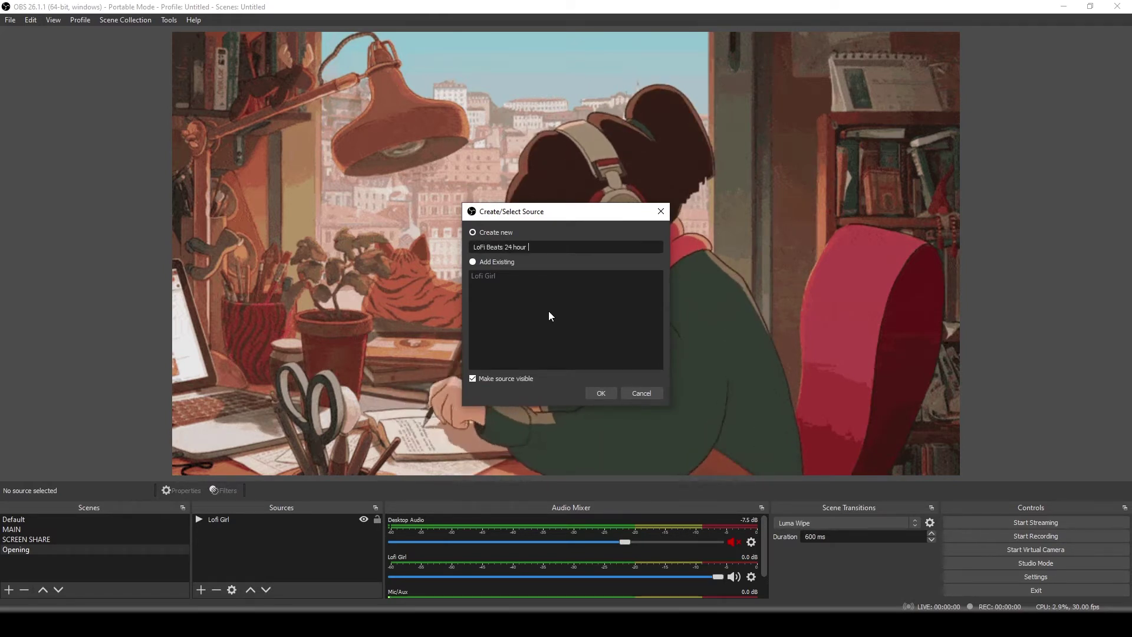
pyautogui.write('beats to study and listen to radio ')
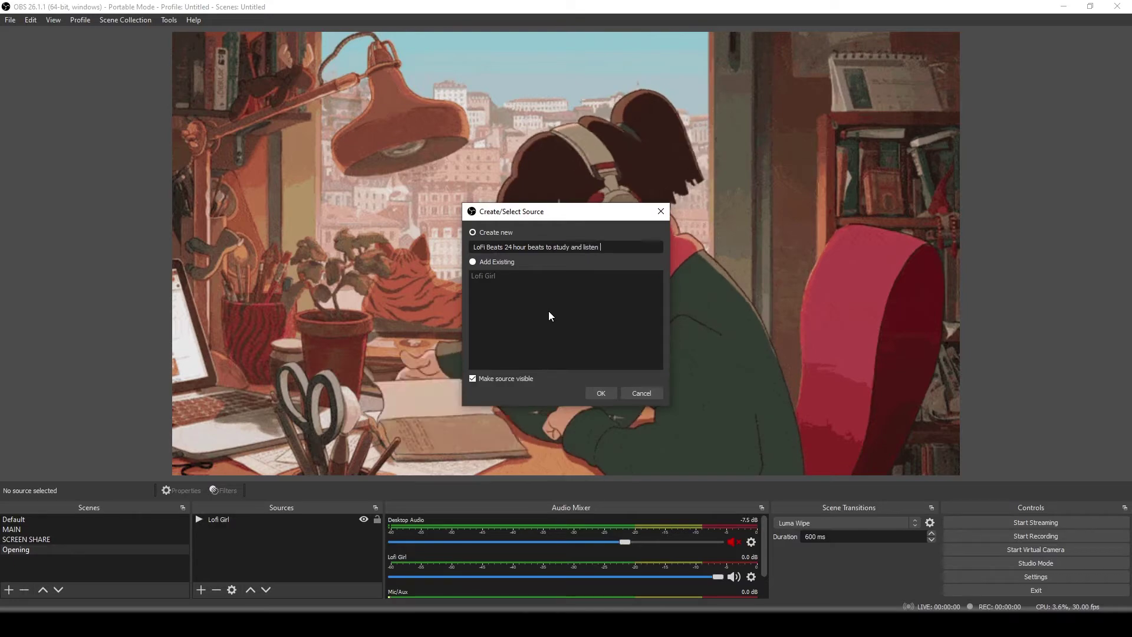
pyautogui.write('all day')
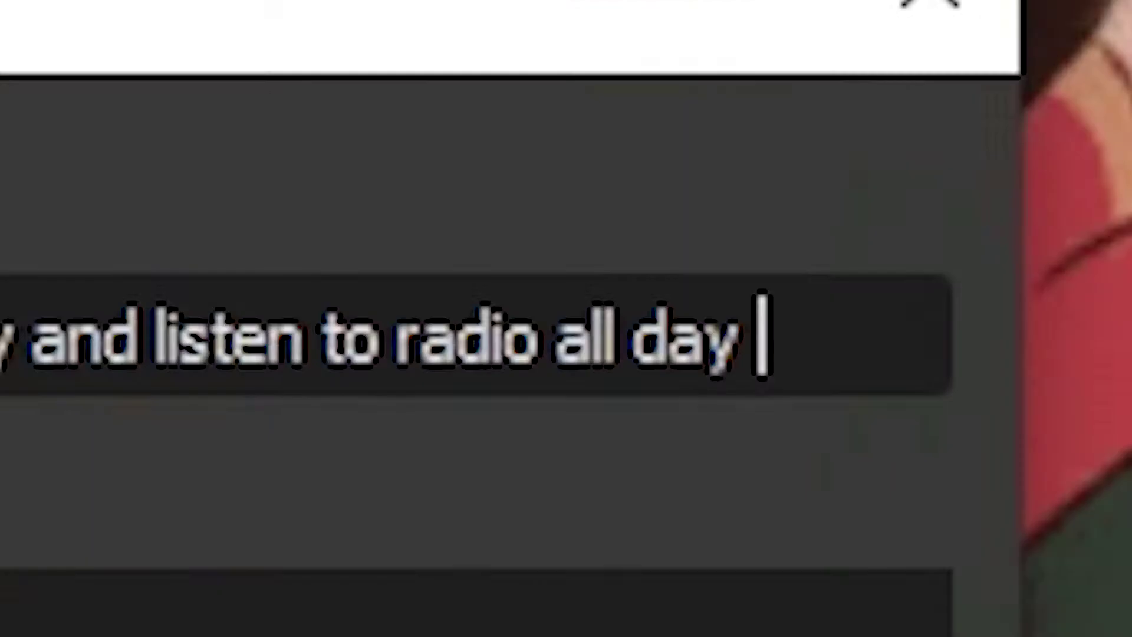
pyautogui.click(735, 382)
pyautogui.click(49, 253)
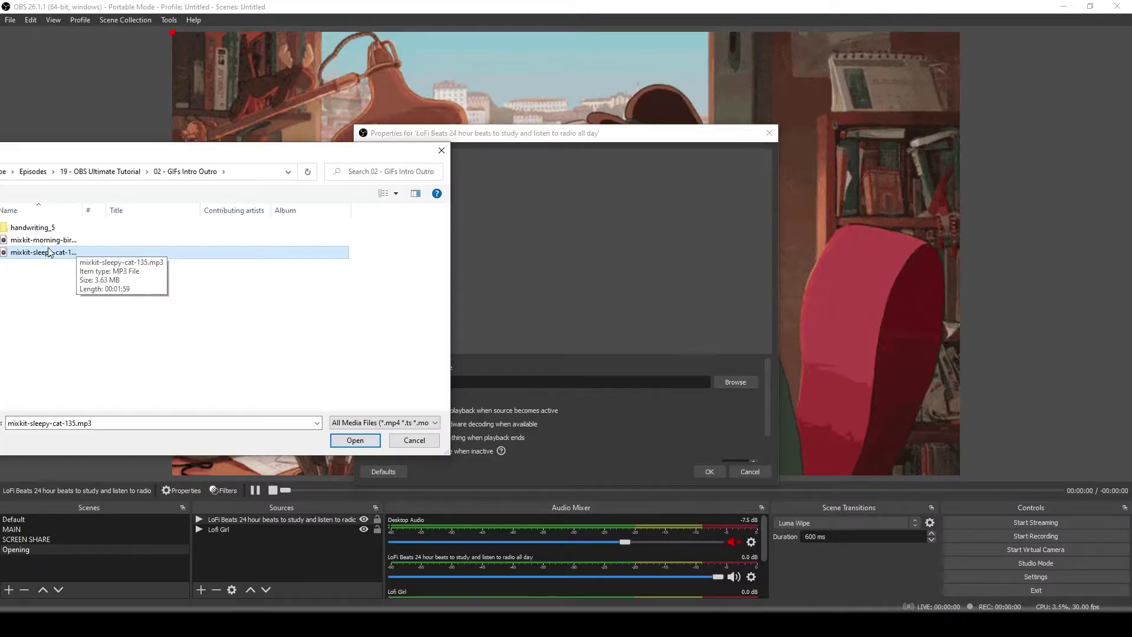
pyautogui.click(355, 440)
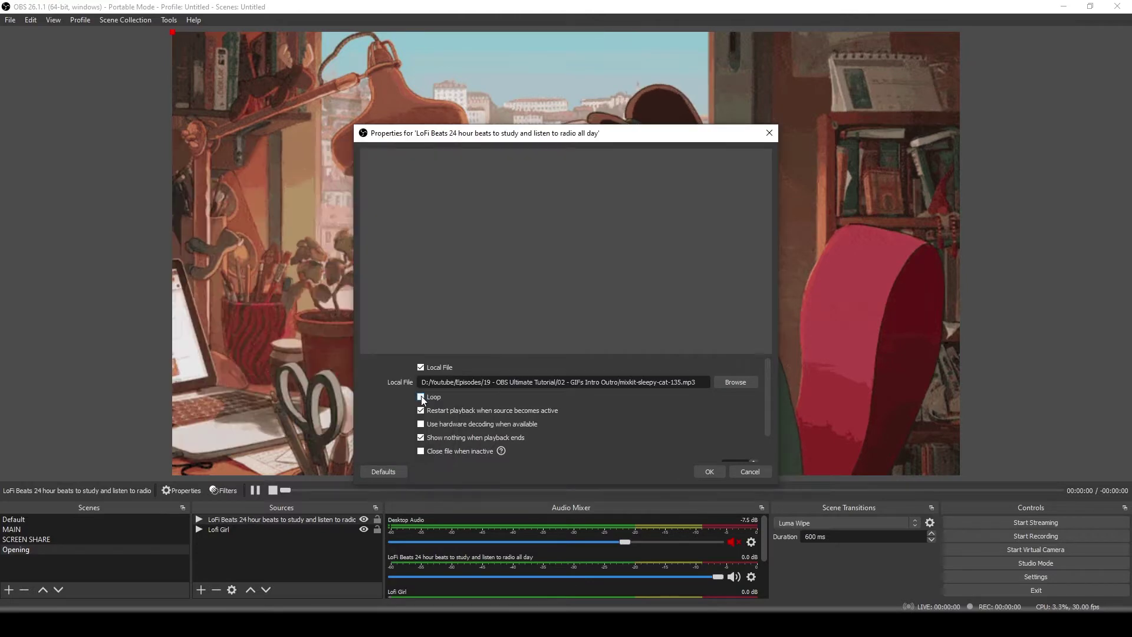
pyautogui.click(709, 472)
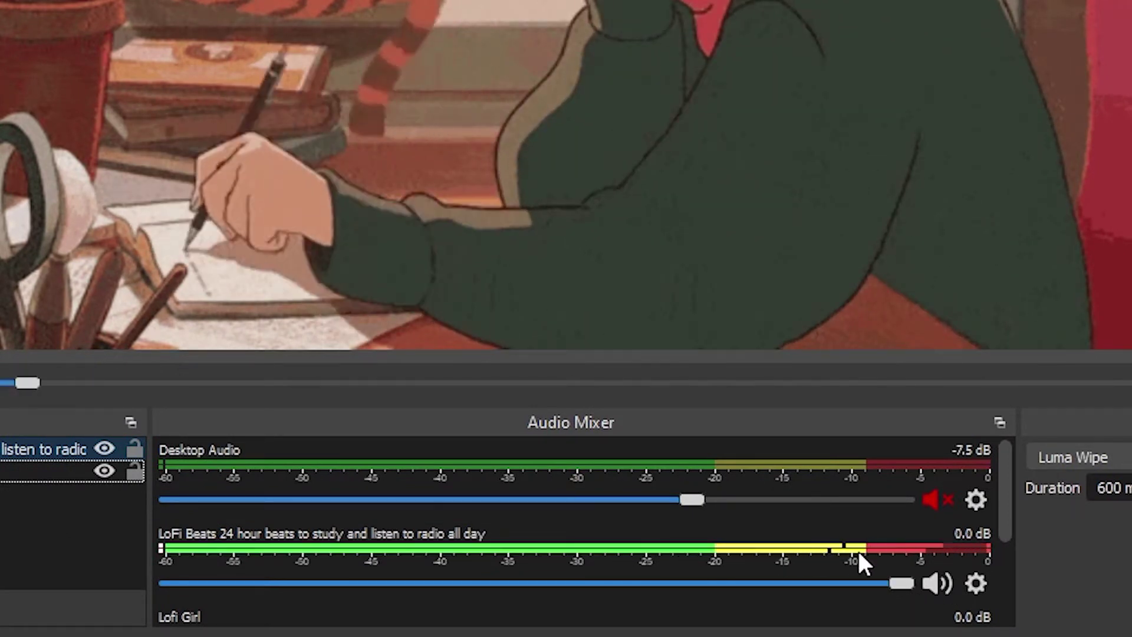
pyautogui.moveTo(902, 582); pyautogui.dragTo(579, 583)
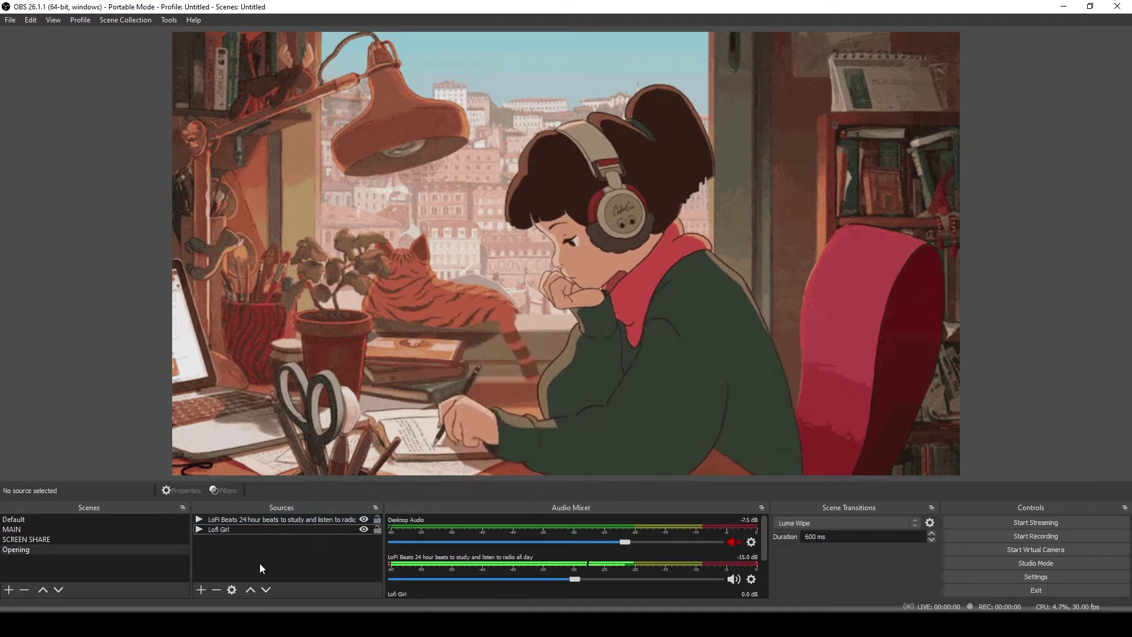
# Step: Add a 'Birds 24 hour bird beats to study and listen to radio 247' media source with bird audio at -12.5 dB
pyautogui.click(202, 590)
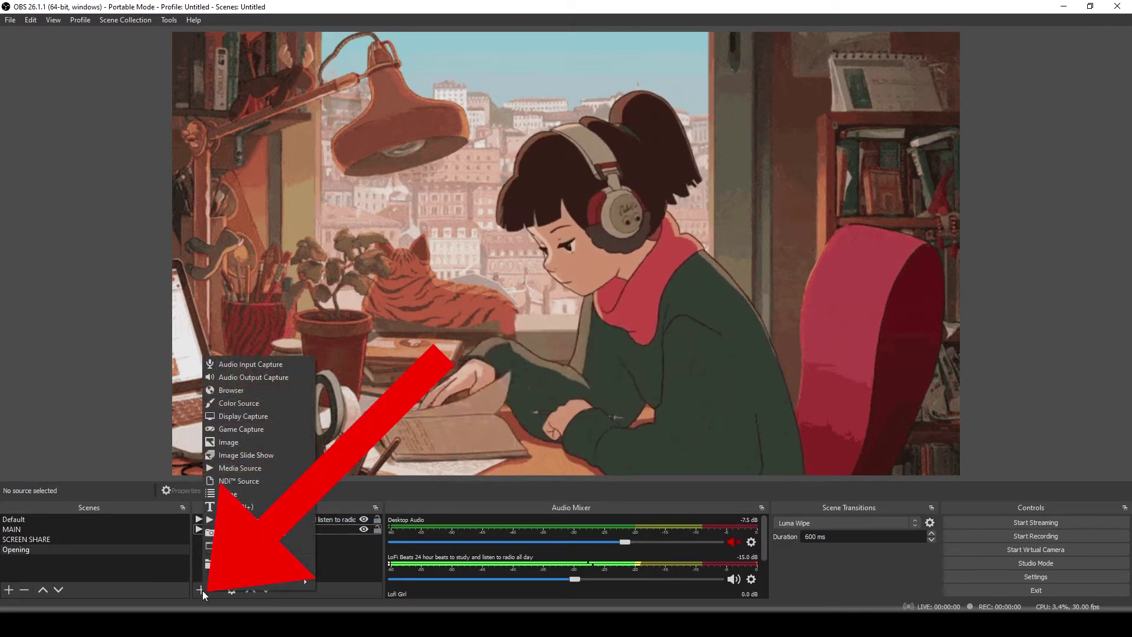
pyautogui.click(232, 467)
pyautogui.write('Birds 24 hours')
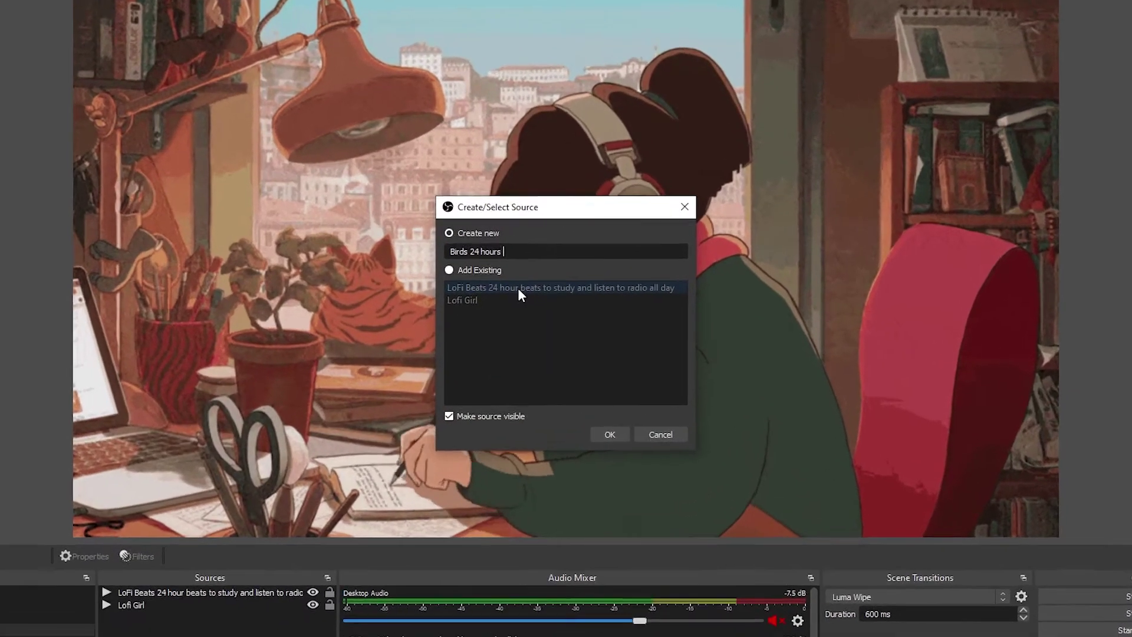
pyautogui.press('BackSpace')
pyautogui.press('BackSpace')
pyautogui.write('bird beat')
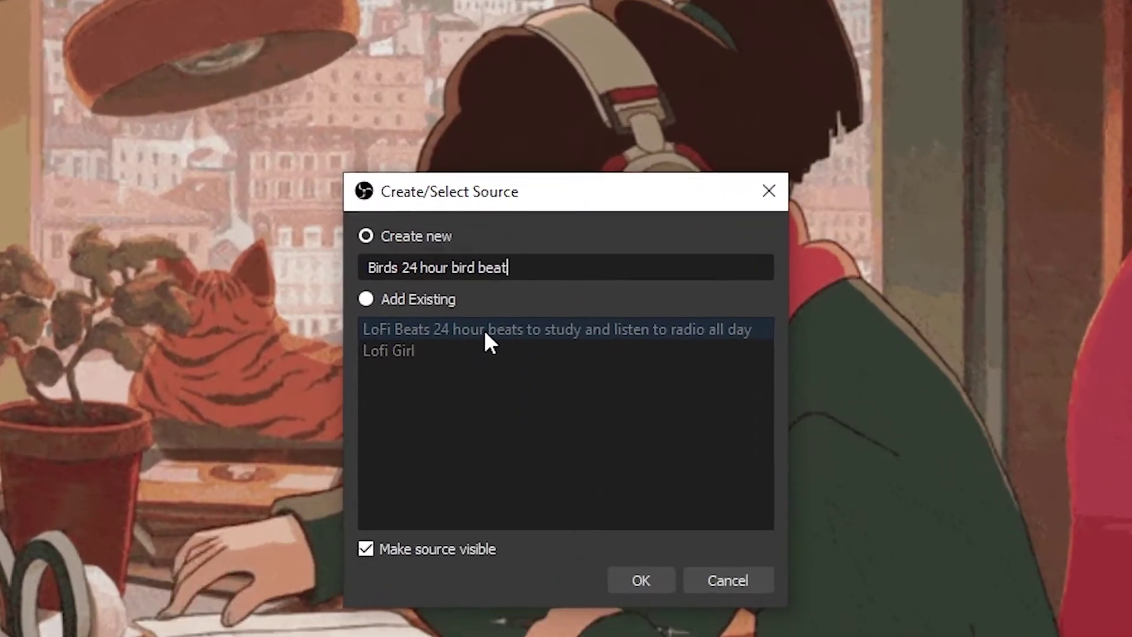
pyautogui.write('s to study and lis')
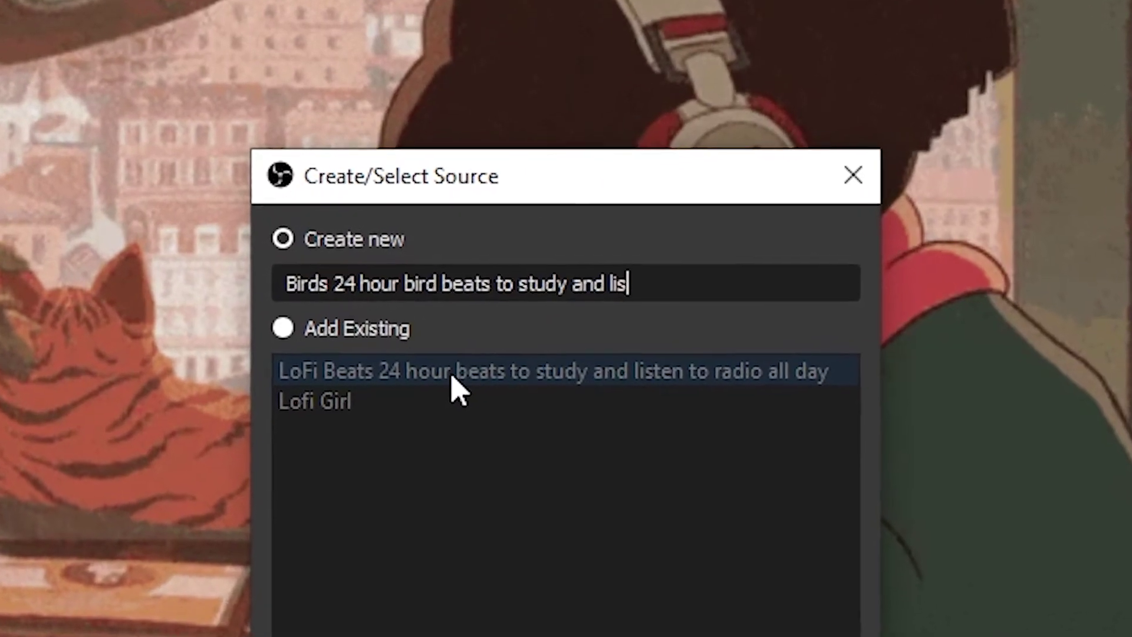
pyautogui.write('ten to radio ')
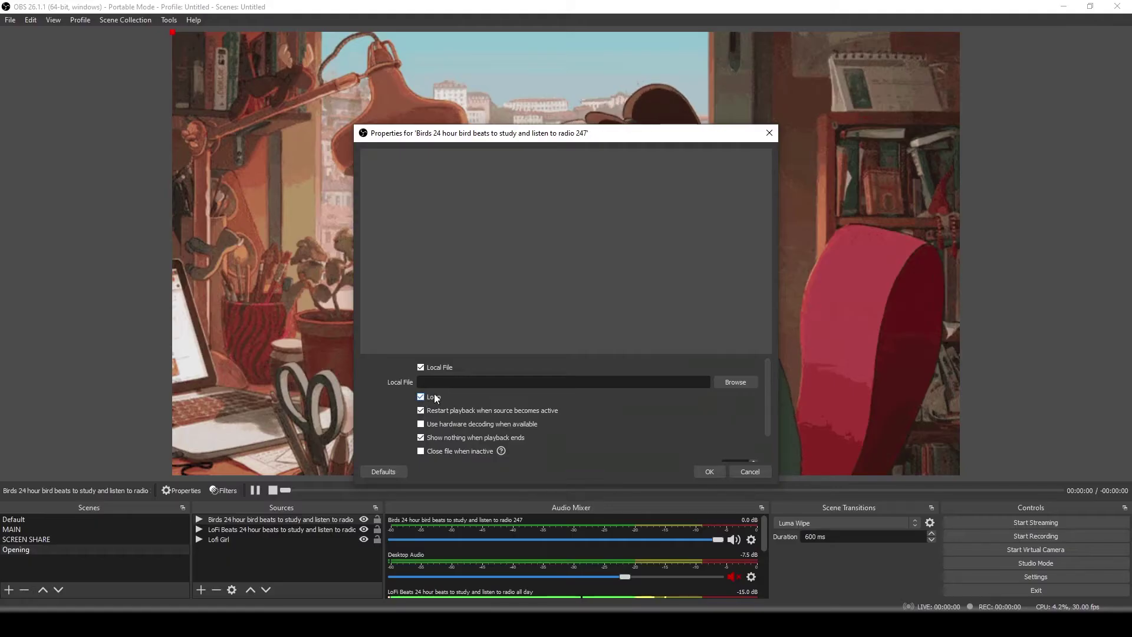
pyautogui.click(725, 383)
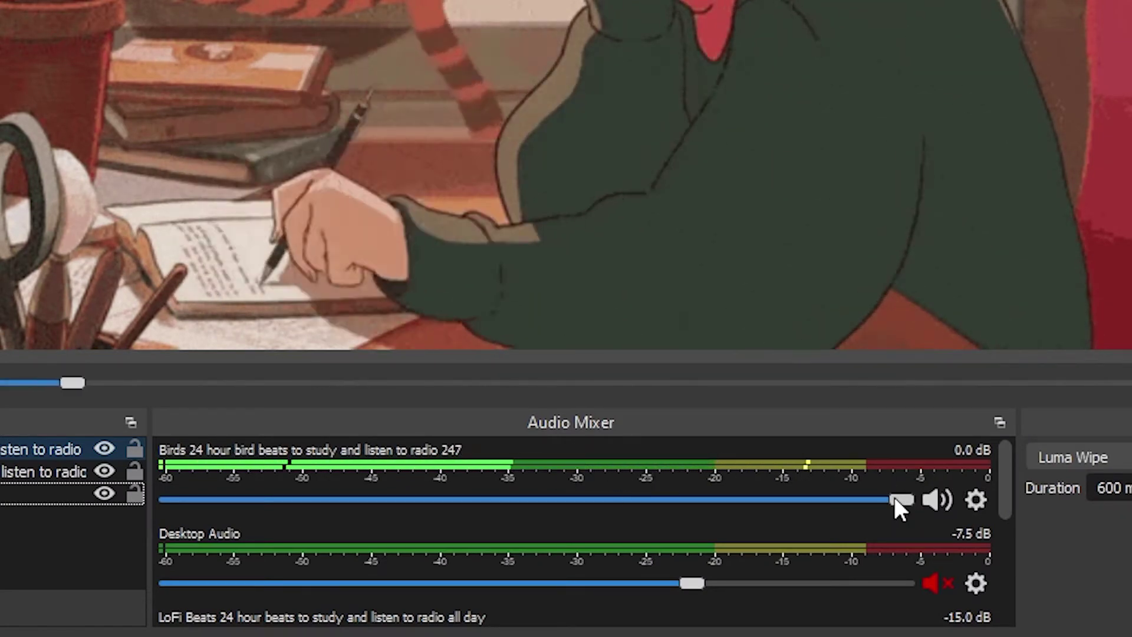
pyautogui.moveTo(893, 500); pyautogui.dragTo(612, 499)
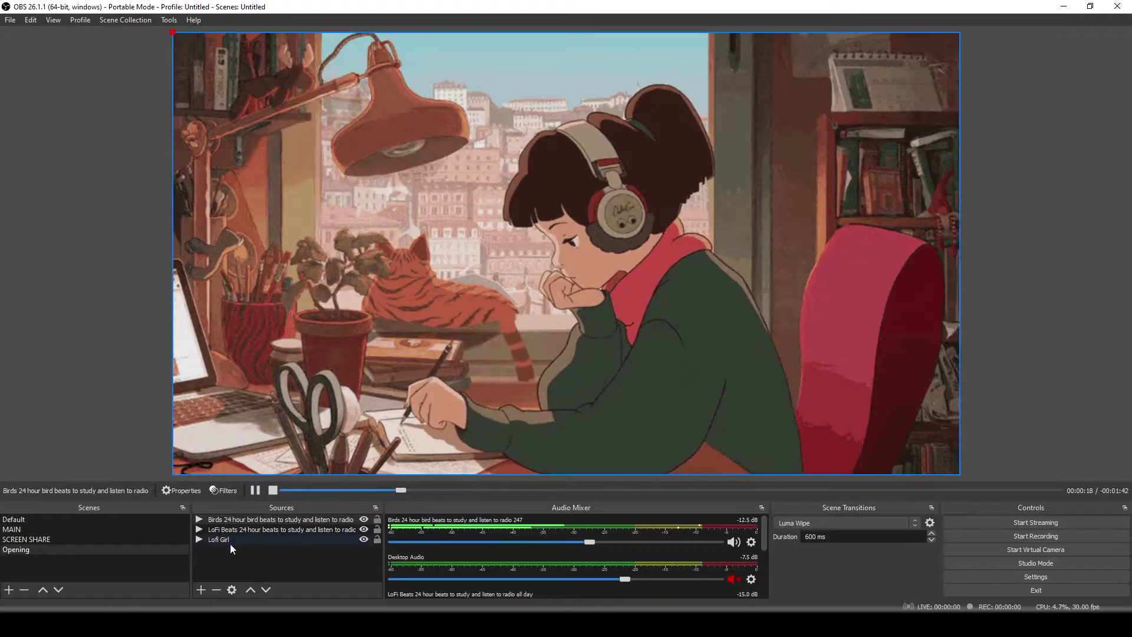
# Step: Record a short test clip, then check the Recording Path under Settings > Output
pyautogui.click(1046, 537)
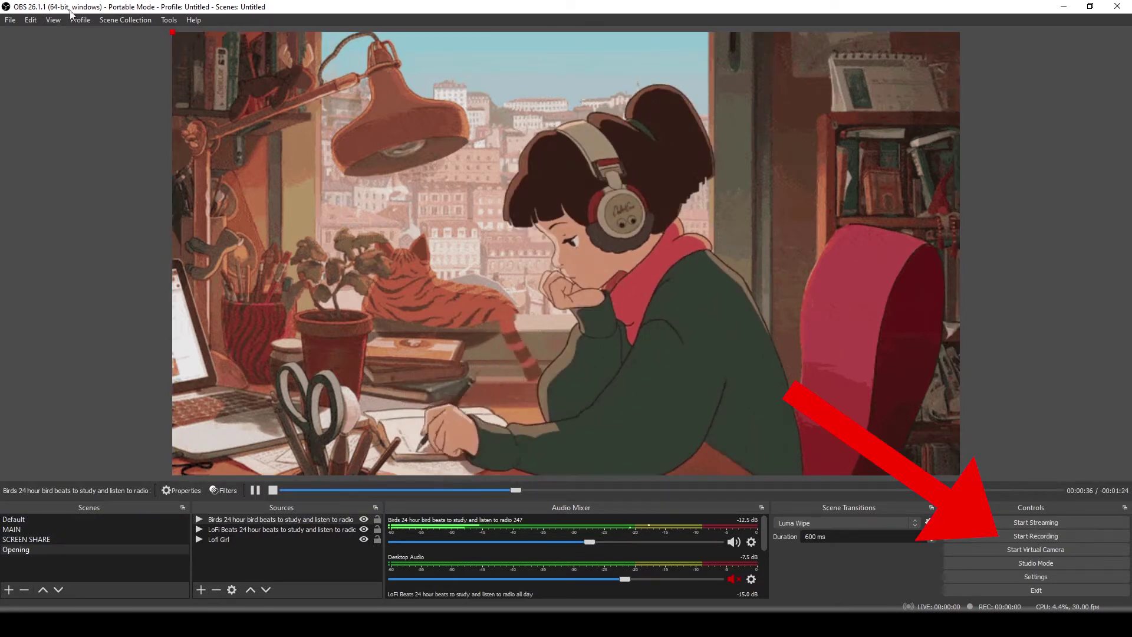
pyautogui.click(10, 20)
pyautogui.click(24, 67)
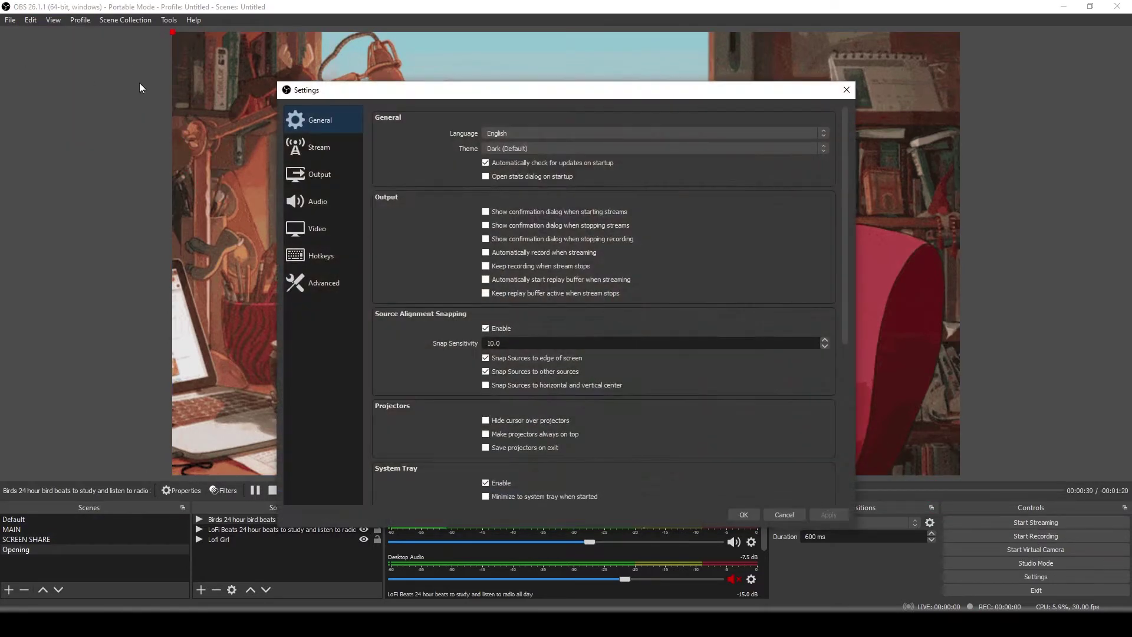
pyautogui.click(316, 175)
pyautogui.moveTo(543, 254); pyautogui.dragTo(510, 254)
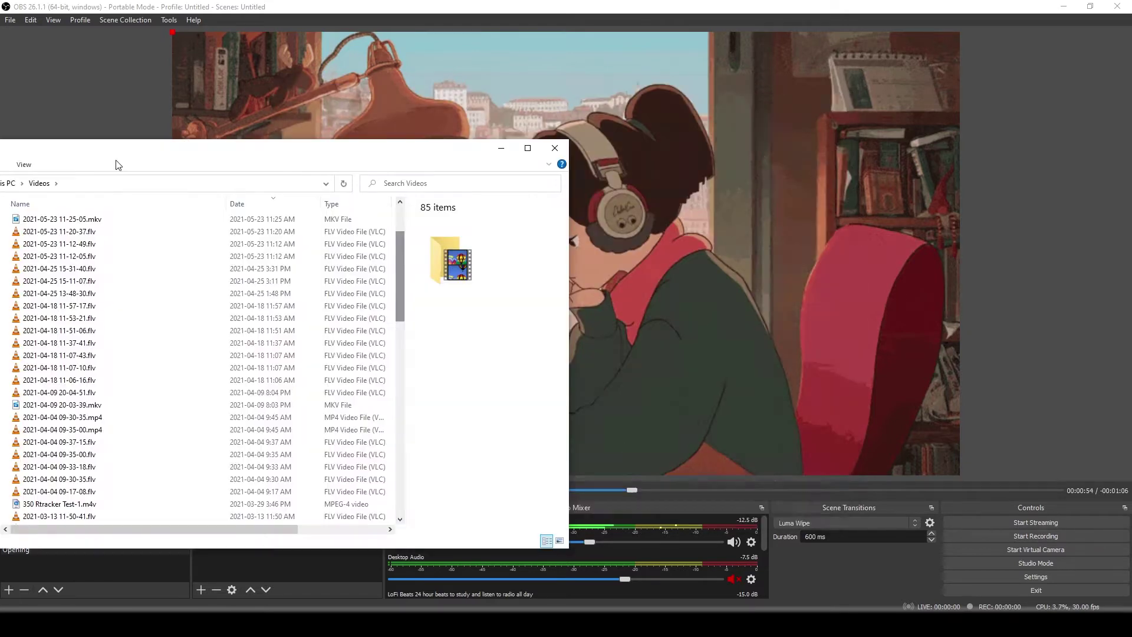
pyautogui.doubleClick(89, 219)
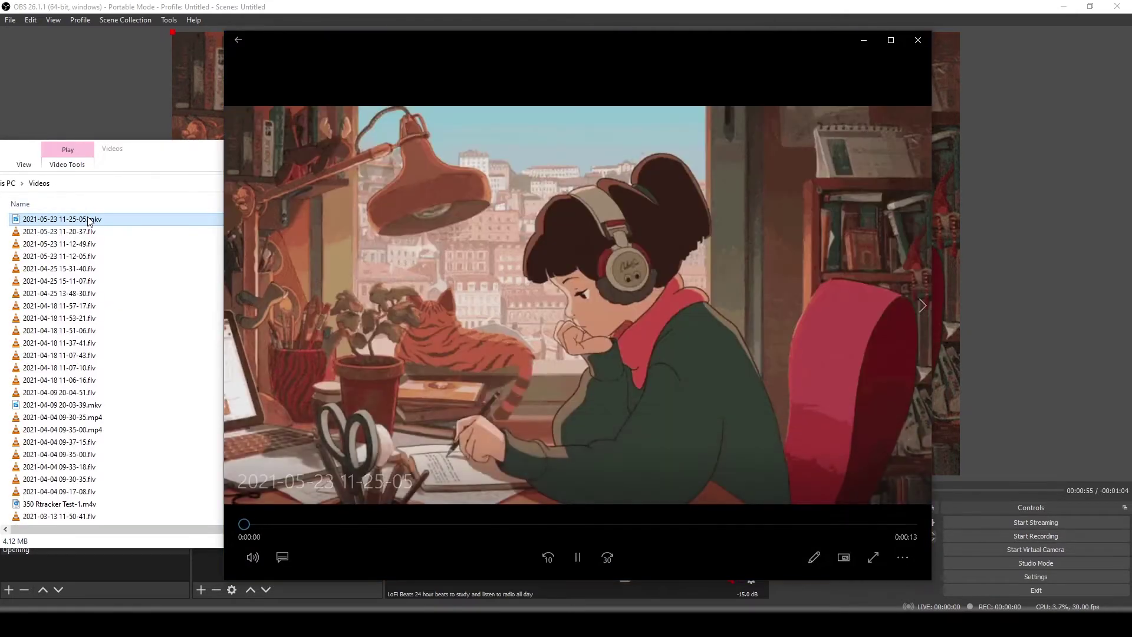
pyautogui.moveTo(429, 490)
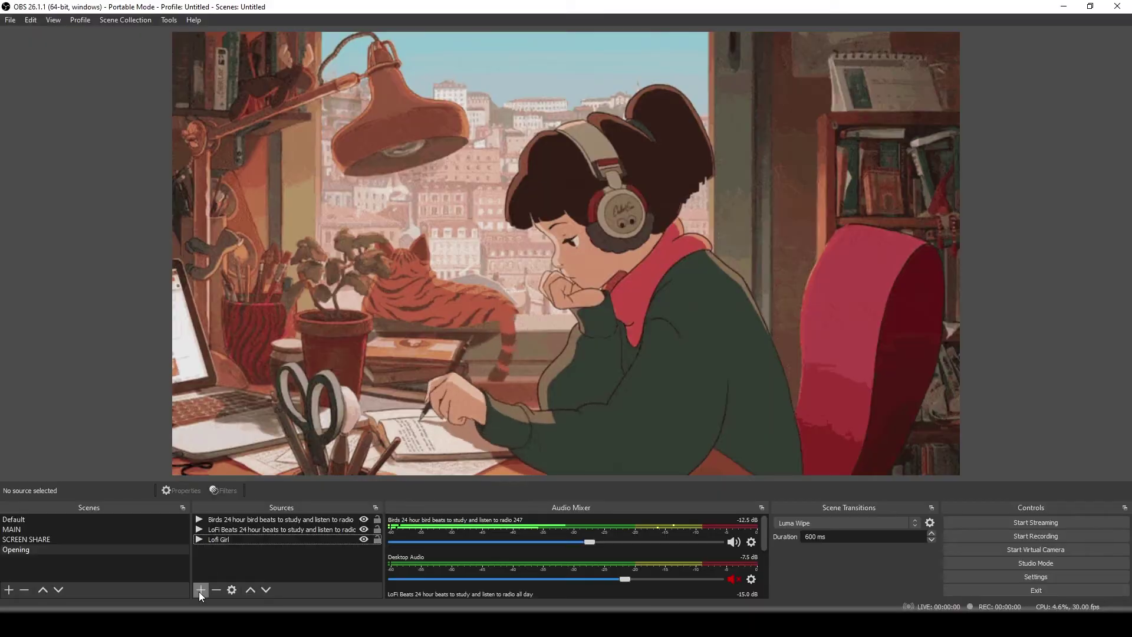
# Step: Add a Text (GDI+) source named 'Starting soon...' reading 'Class starting soon...'
pyautogui.click(200, 590)
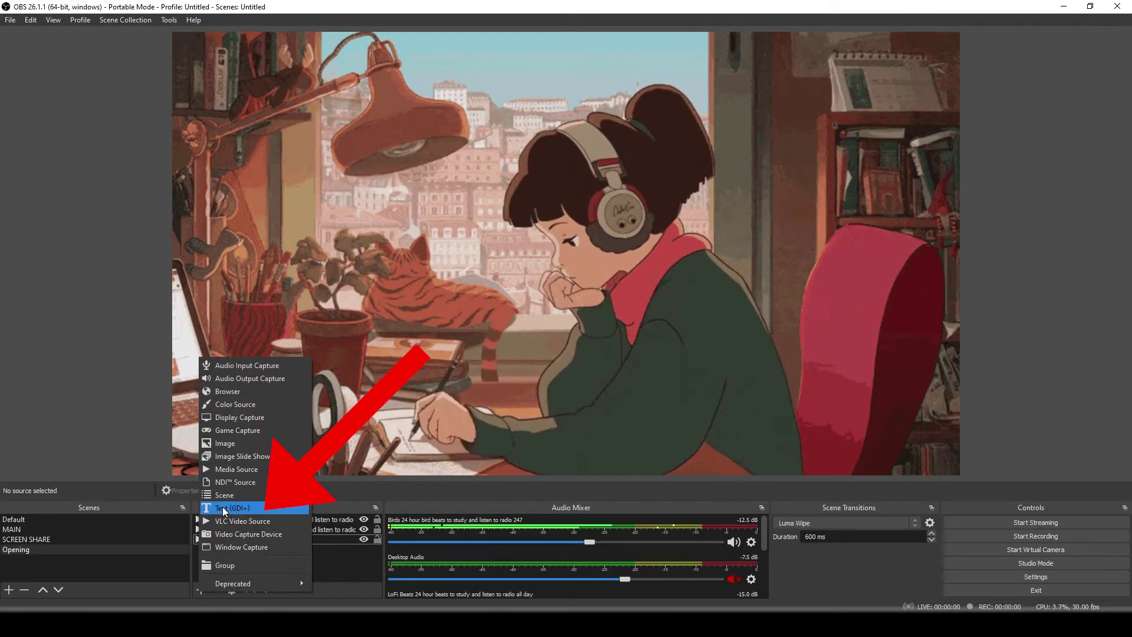
pyautogui.click(223, 507)
pyautogui.write('Starting soon')
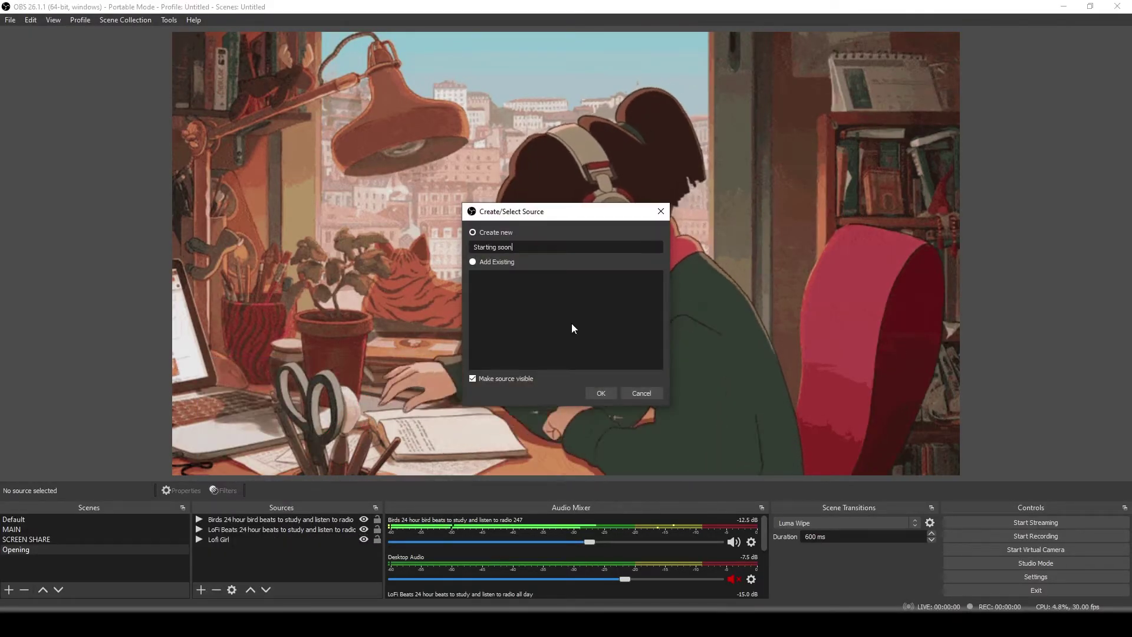
pyautogui.write('...')
pyautogui.press('Return')
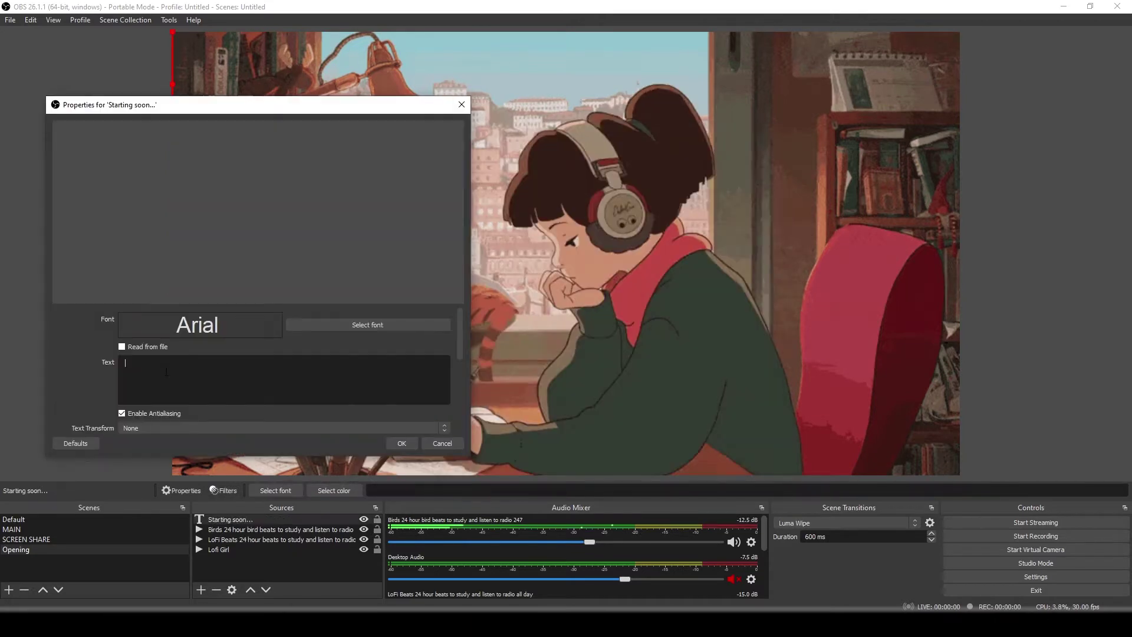
pyautogui.write('Class starting soon')
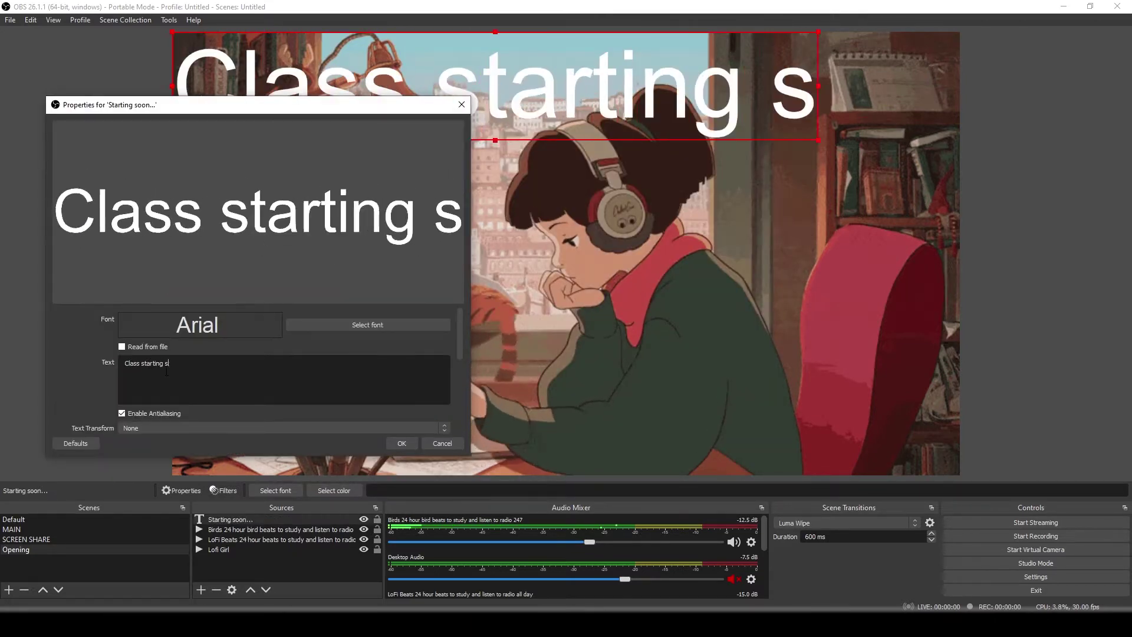
pyautogui.write('...')
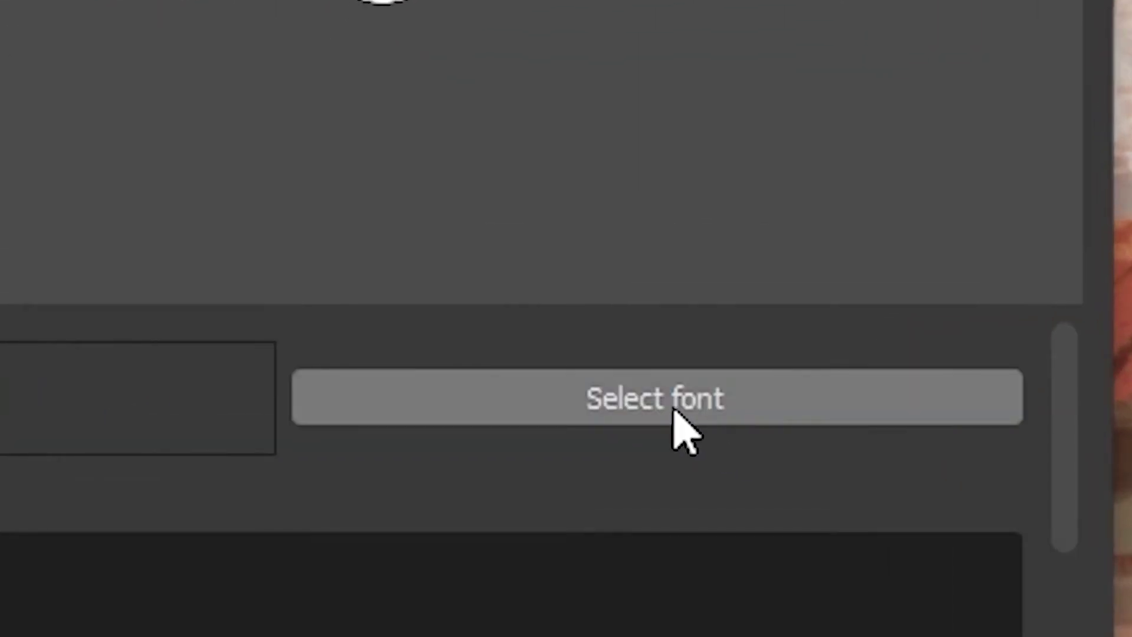
# Step: Set the caption to the handwriting_ Medium font and shrink its text box across the top
pyautogui.click(674, 409)
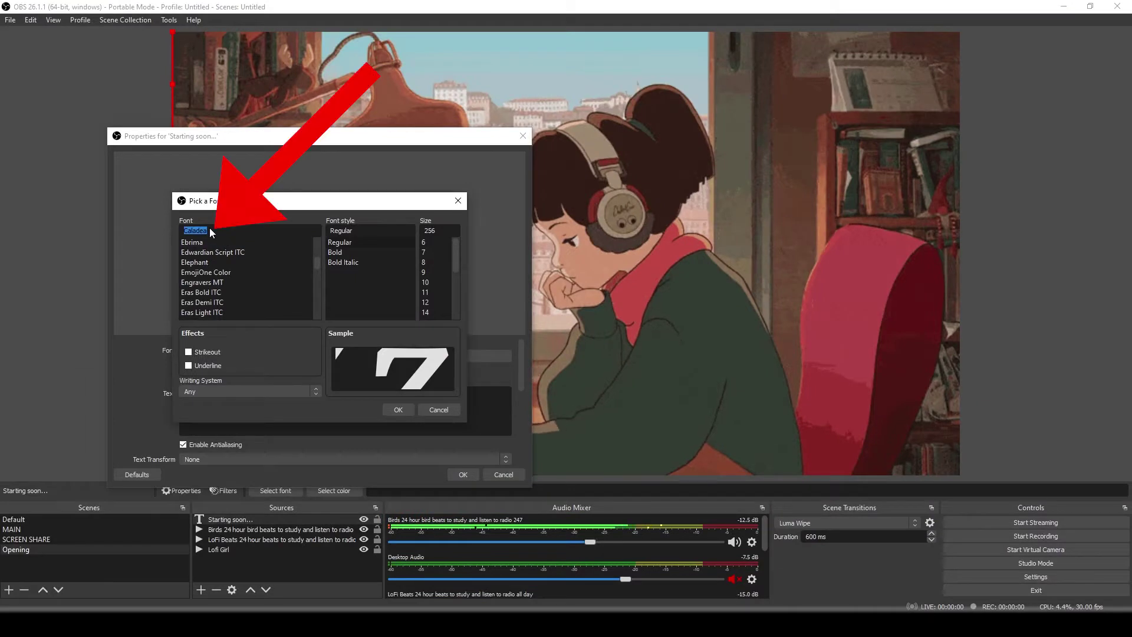
pyautogui.write('handwriting_')
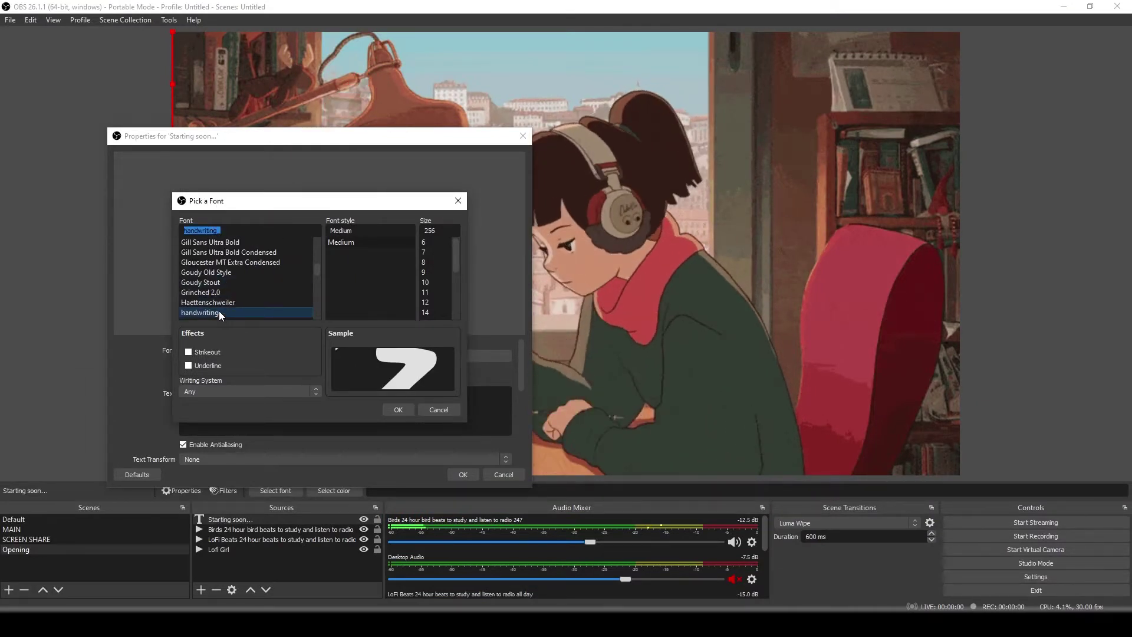
pyautogui.click(398, 409)
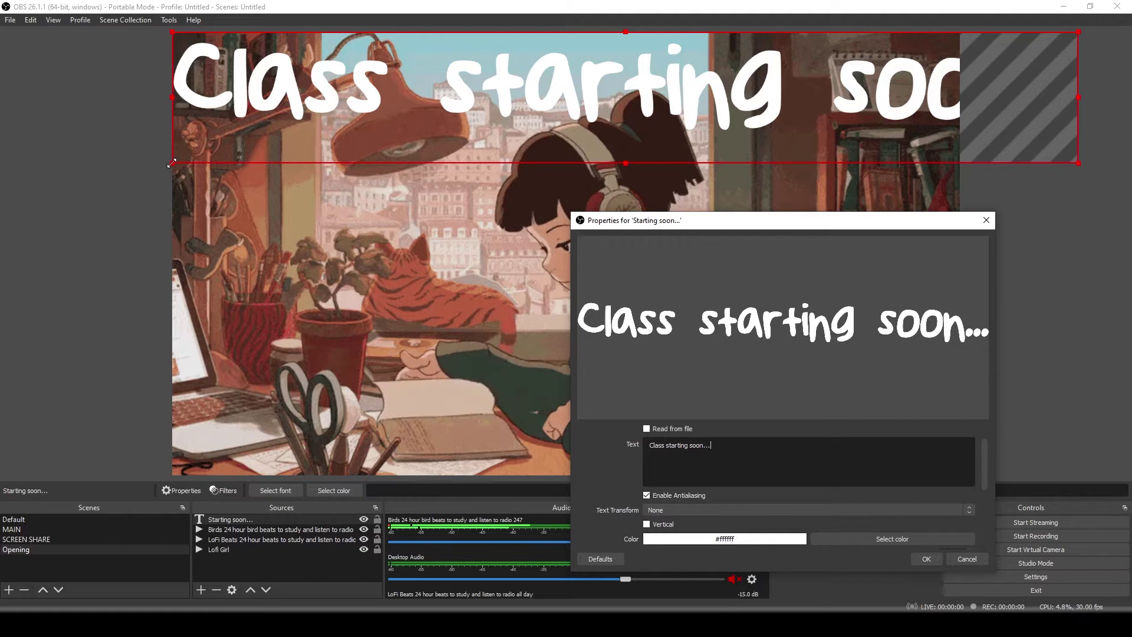
pyautogui.moveTo(172, 163); pyautogui.dragTo(327, 146)
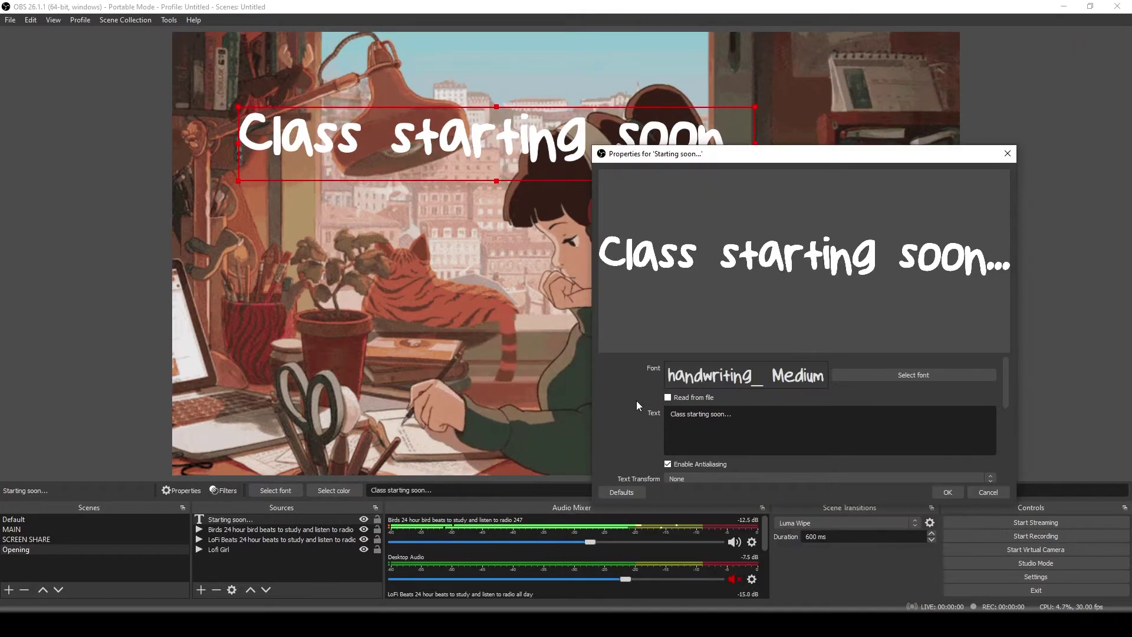
# Step: Colour the caption tan (#b39265) by sampling it from the background artwork
pyautogui.scroll(-3, 634, 402)
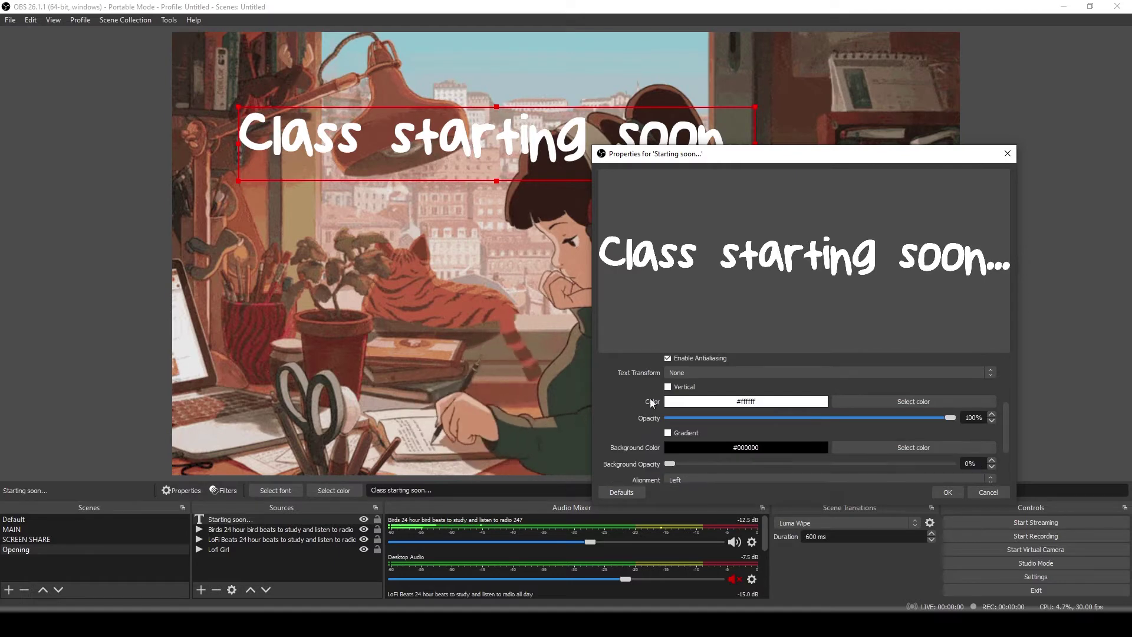
pyautogui.click(928, 401)
pyautogui.moveTo(867, 241); pyautogui.dragTo(889, 312)
pyautogui.click(829, 318)
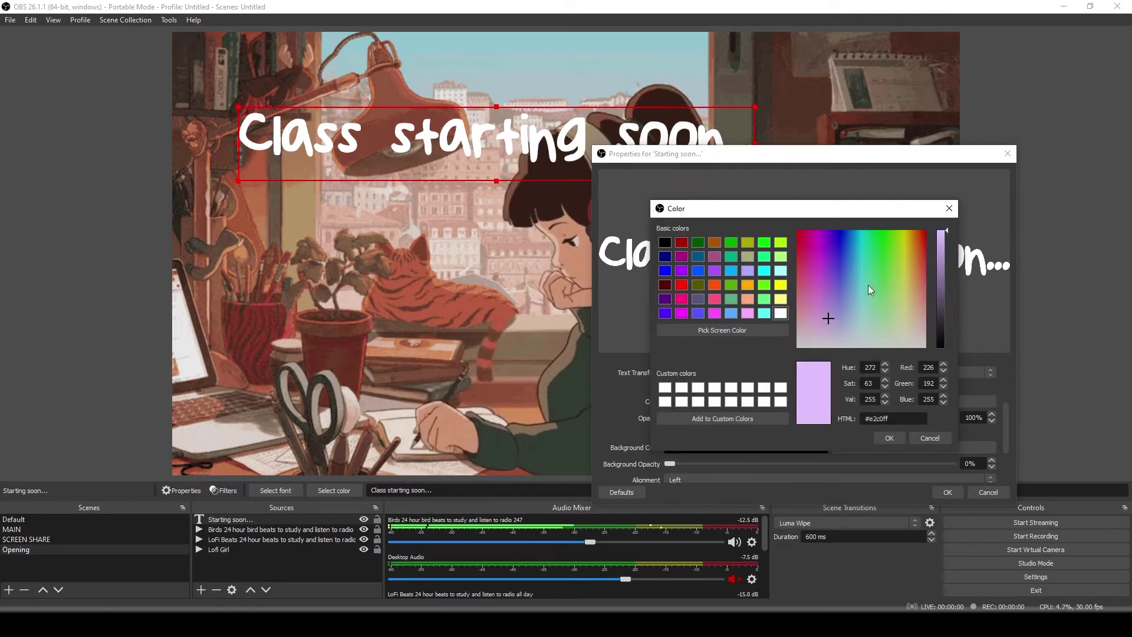
pyautogui.click(715, 330)
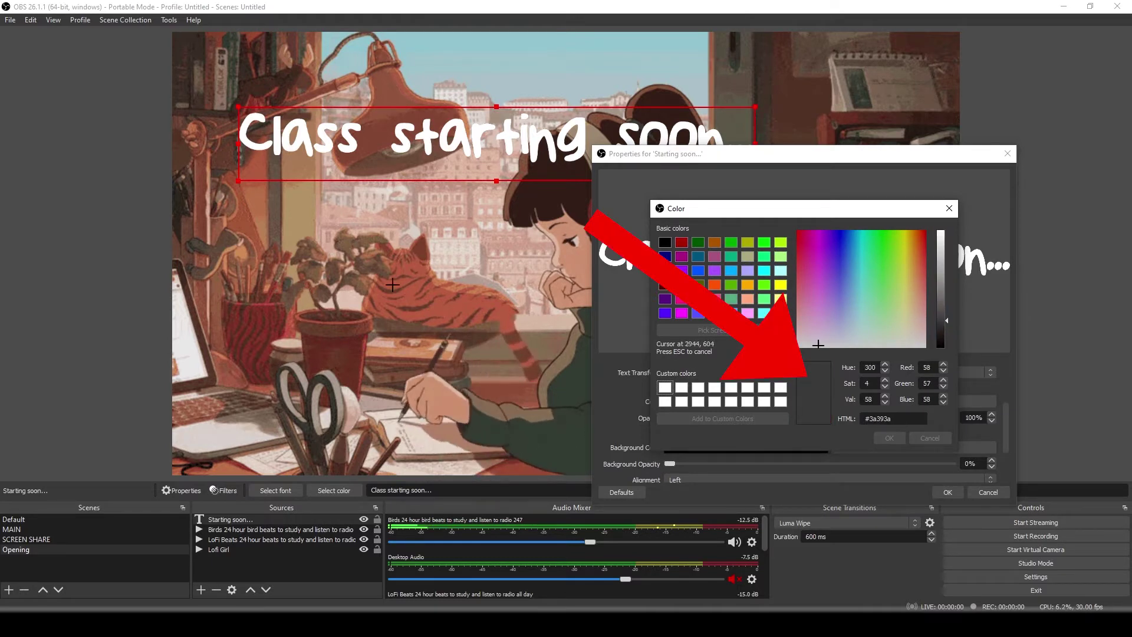
pyautogui.click(302, 224)
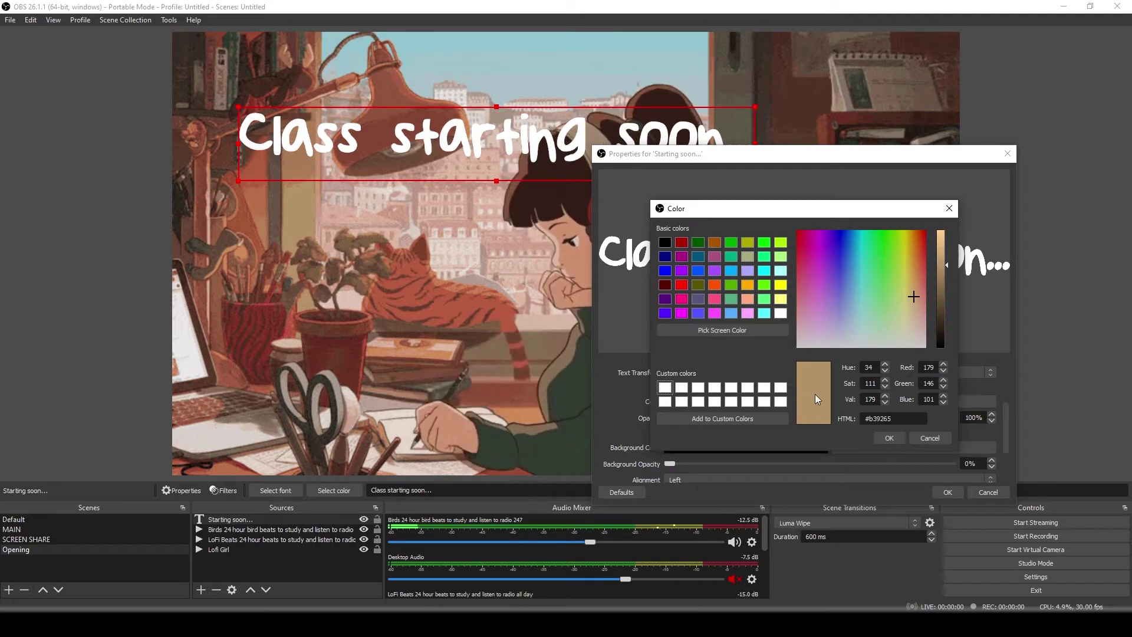
pyautogui.click(889, 439)
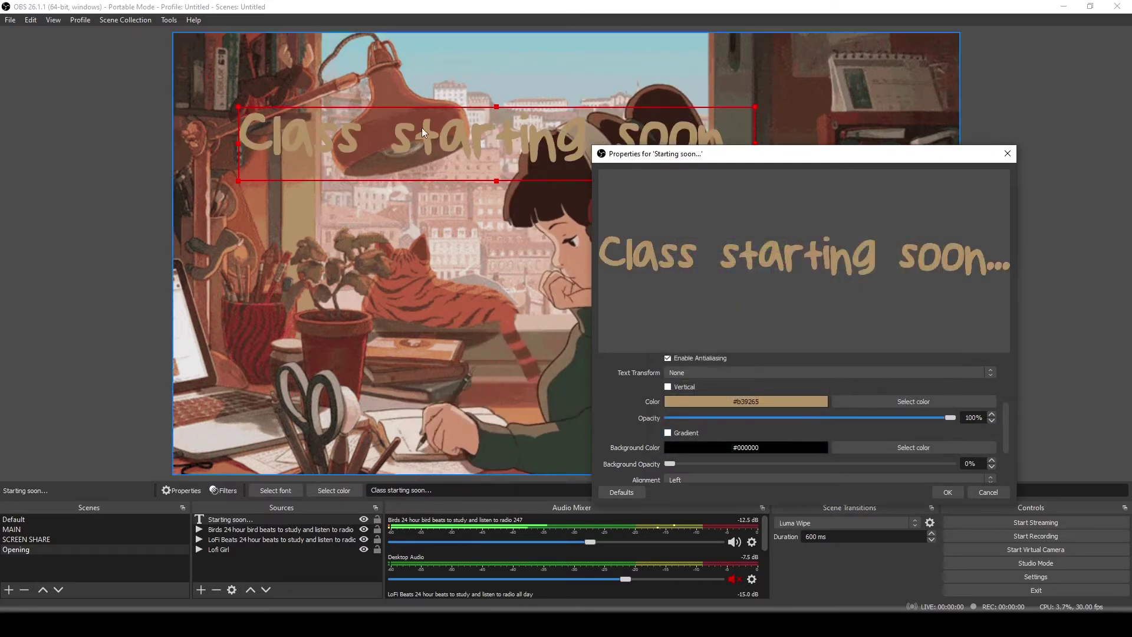
# Step: Move the caption to the lower right, shrink it, and lower its opacity to 60%
pyautogui.moveTo(689, 160); pyautogui.dragTo(105, 120)
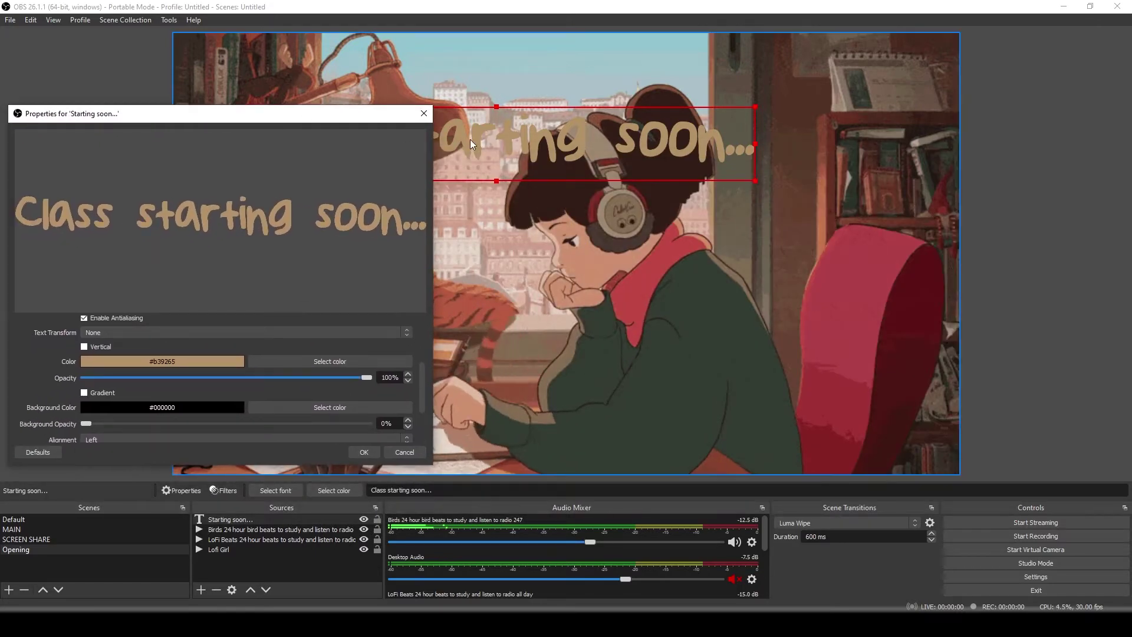
pyautogui.moveTo(469, 140); pyautogui.dragTo(675, 433)
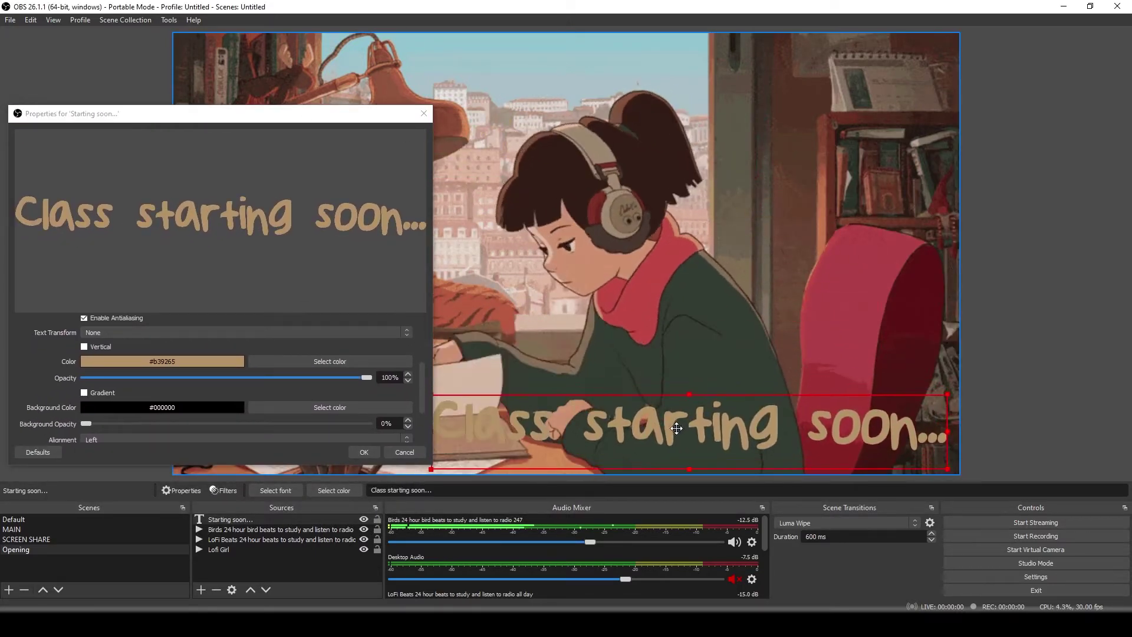
pyautogui.moveTo(303, 113); pyautogui.dragTo(0, 112)
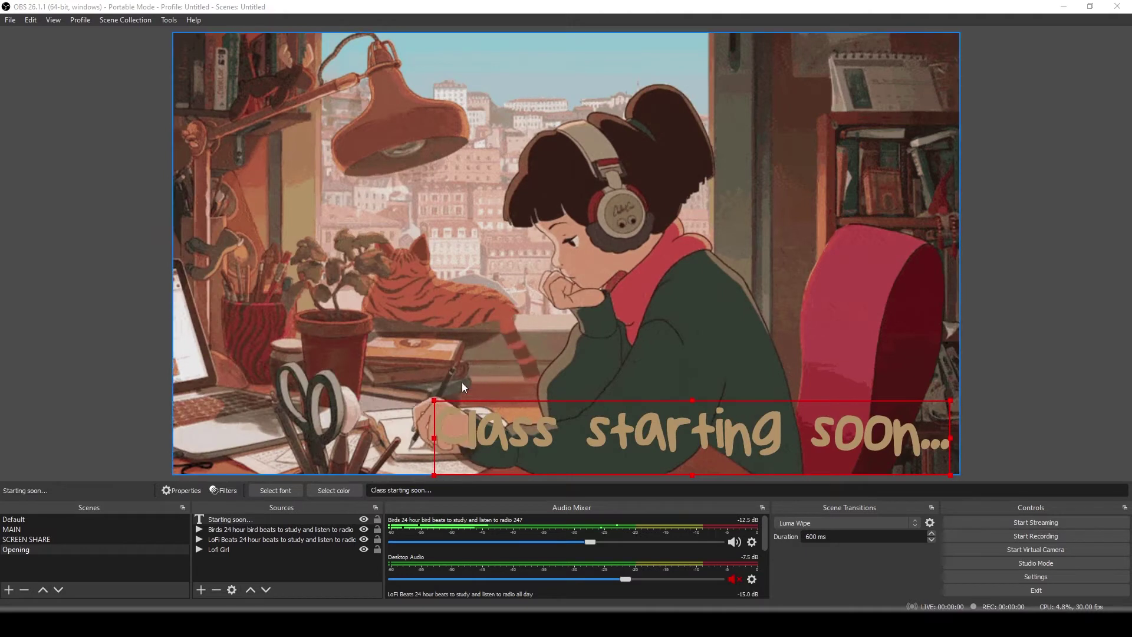
pyautogui.moveTo(433, 401); pyautogui.dragTo(587, 423)
pyautogui.moveTo(778, 444); pyautogui.dragTo(766, 436)
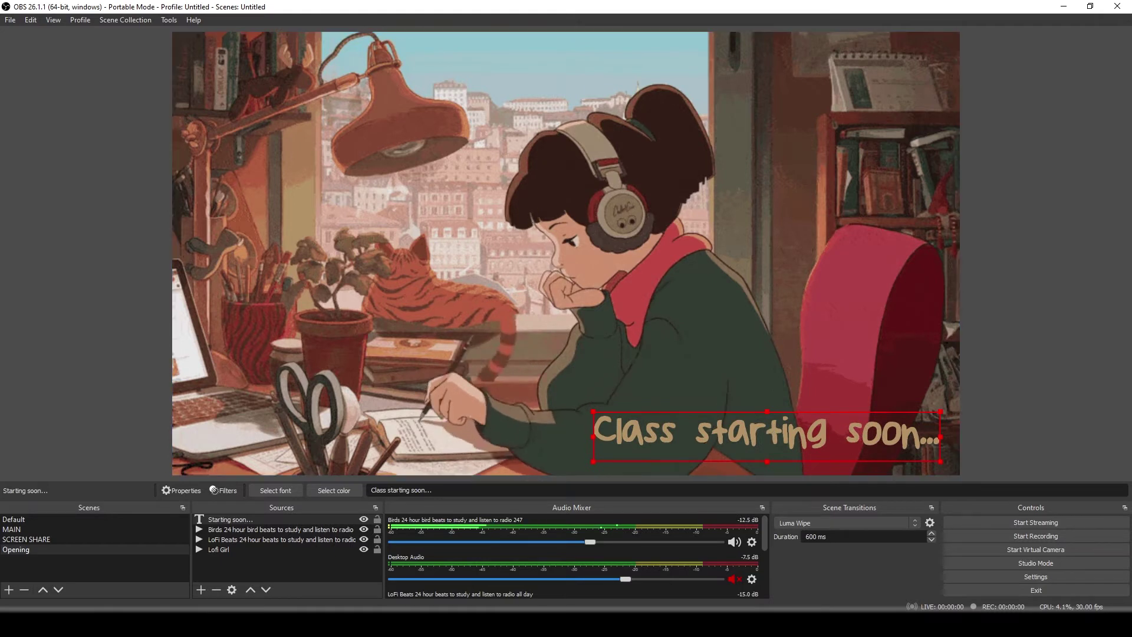
pyautogui.doubleClick(767, 437)
pyautogui.moveTo(377, 349); pyautogui.dragTo(275, 342)
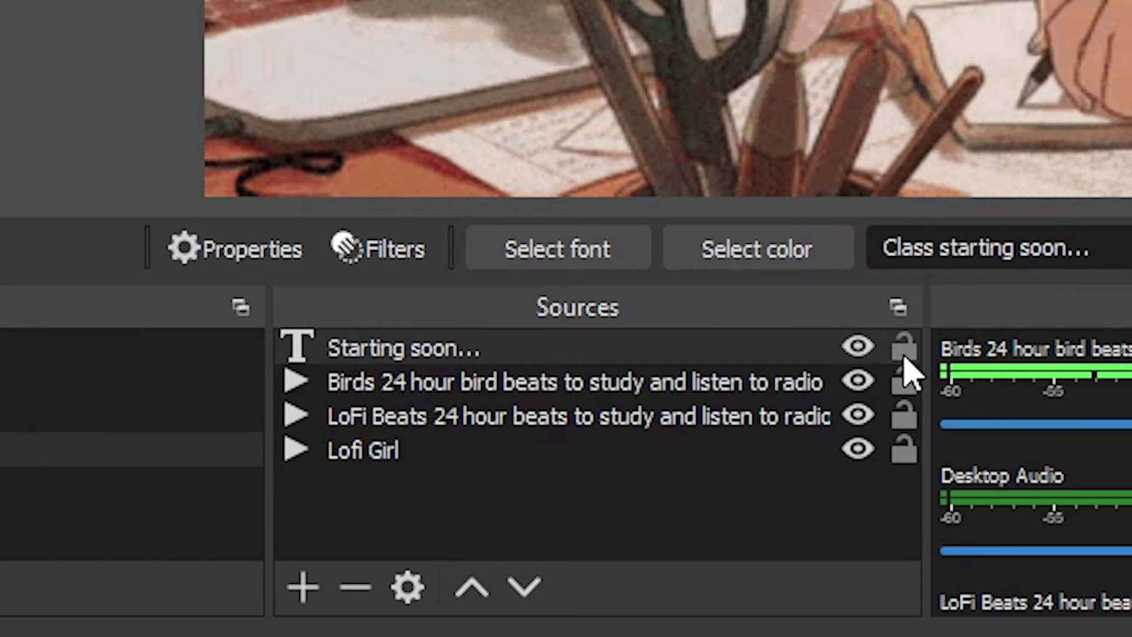
# Step: Lock the caption, stretch the Lofi Girl video to fill the canvas, then lock it too
pyautogui.click(904, 357)
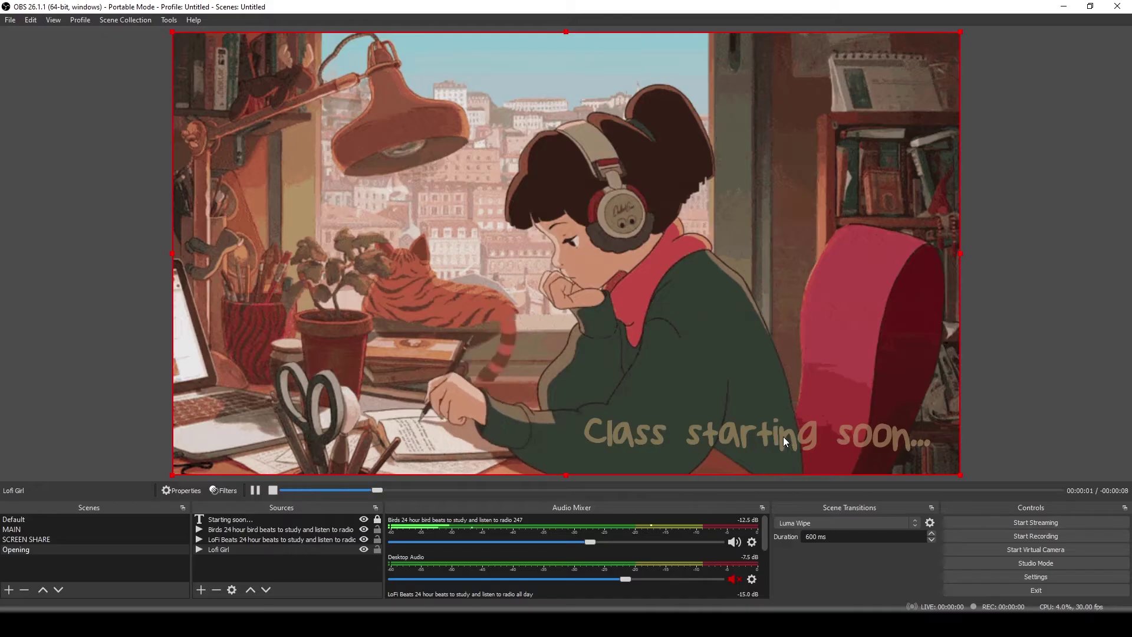
pyautogui.moveTo(783, 436); pyautogui.dragTo(740, 379)
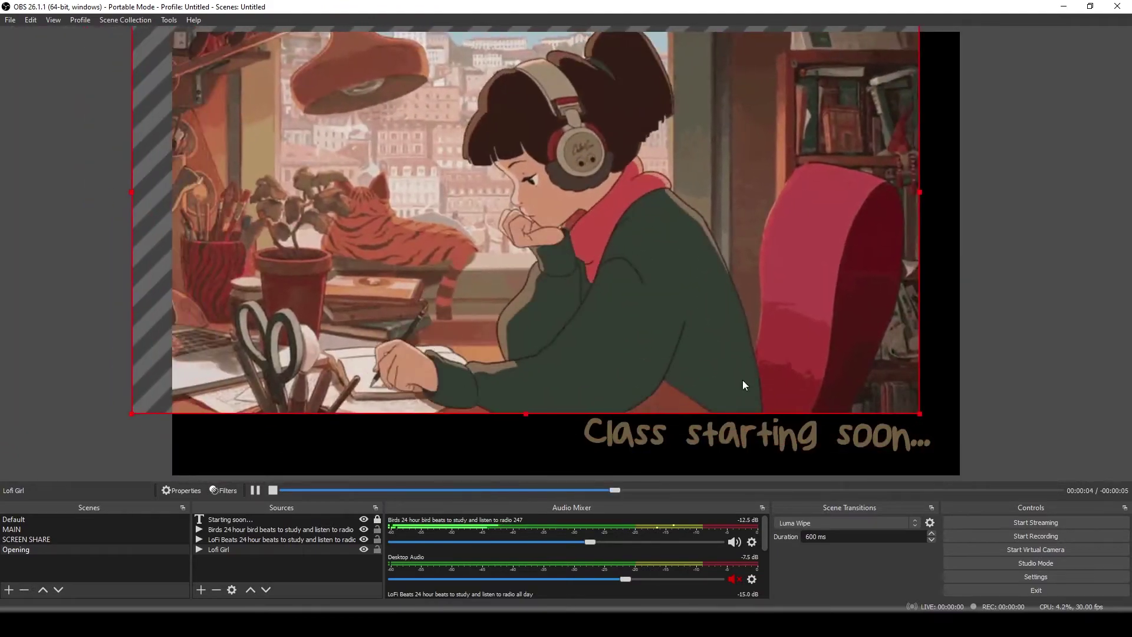
pyautogui.moveTo(365, 264); pyautogui.dragTo(373, 299)
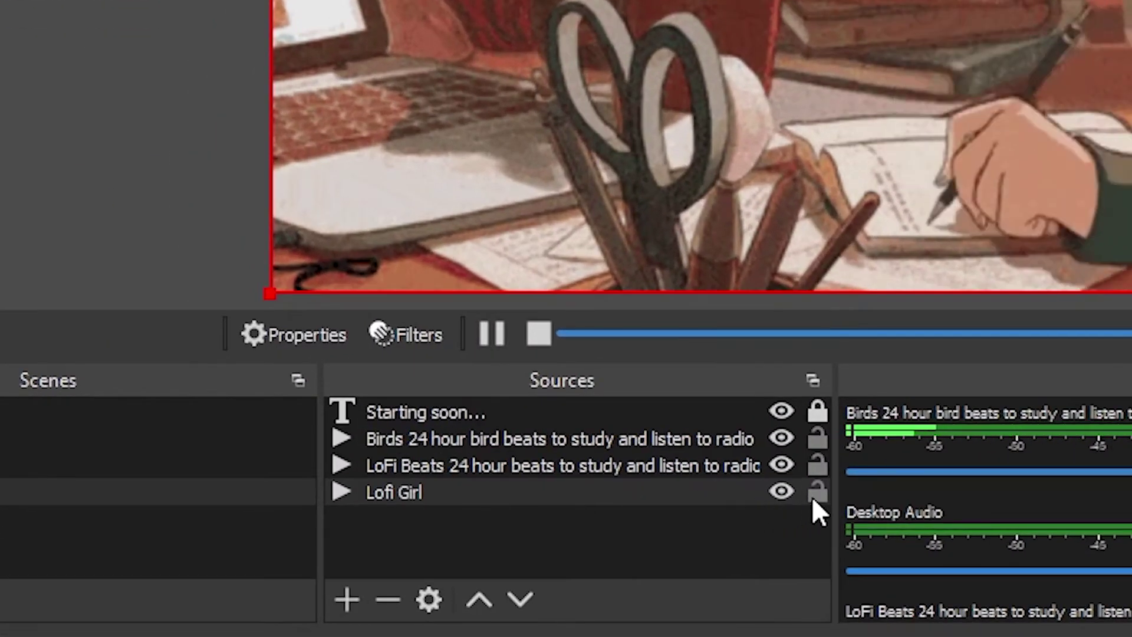
pyautogui.click(377, 549)
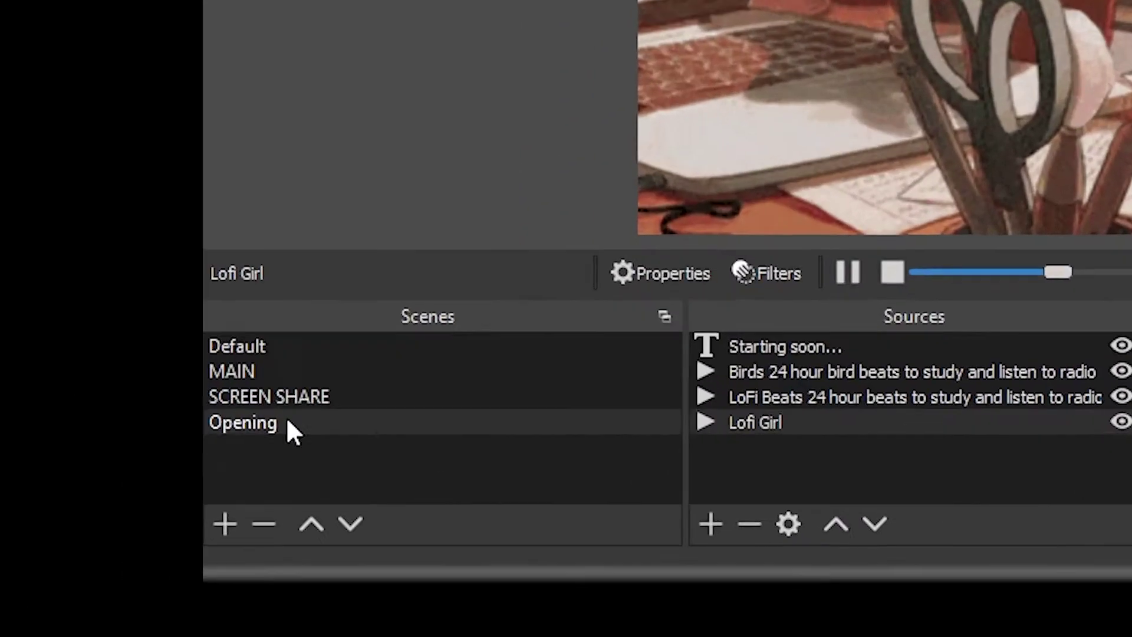
# Step: Remove the Default scene
pyautogui.click(270, 372)
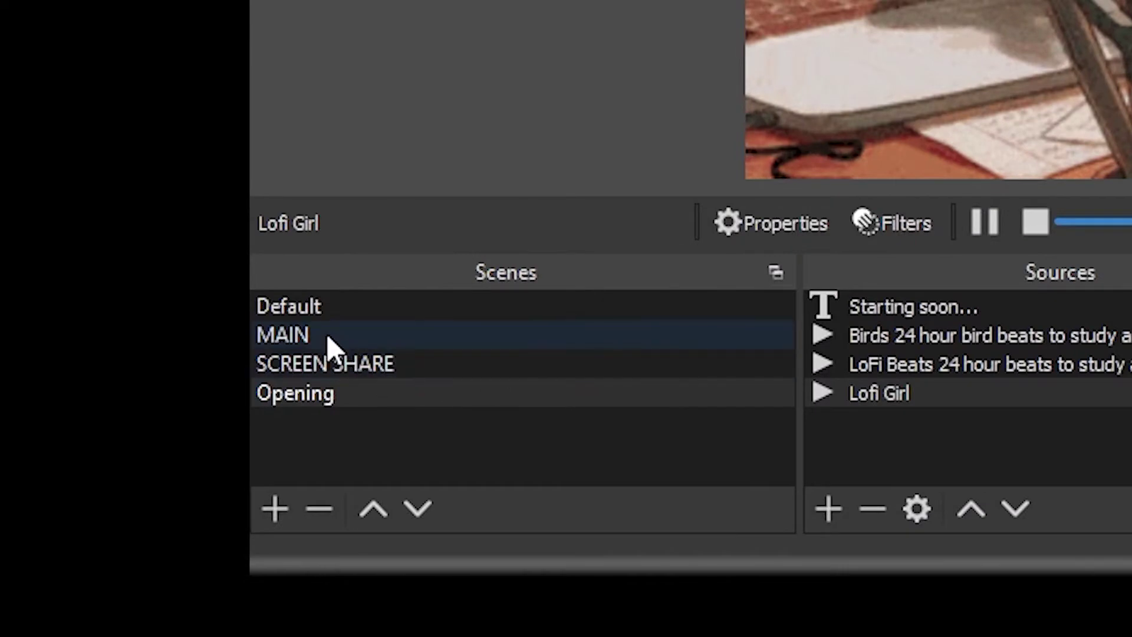
pyautogui.click(409, 303)
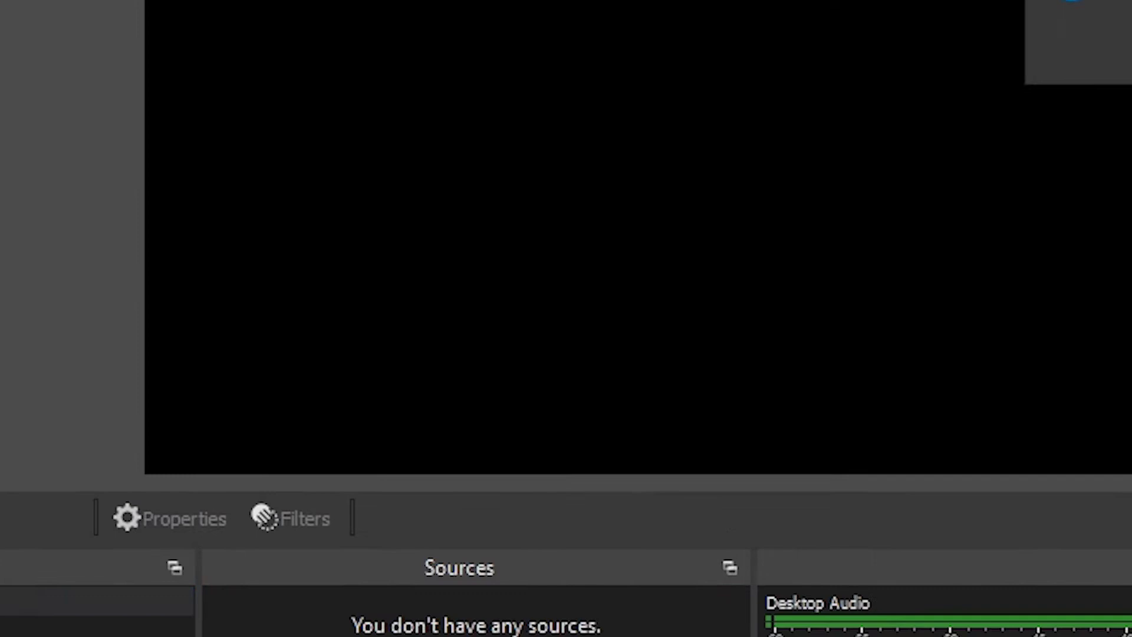
pyautogui.click(313, 522)
pyautogui.click(763, 346)
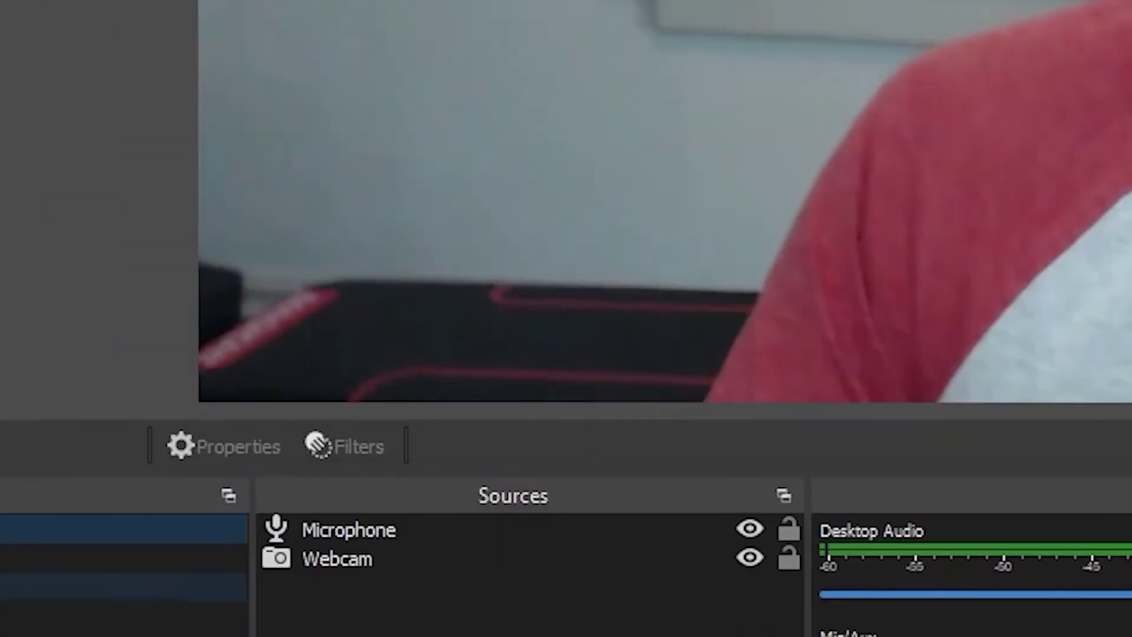
# Step: Move the Opening scene to the top of the scene list and switch to MAIN
pyautogui.click(277, 307)
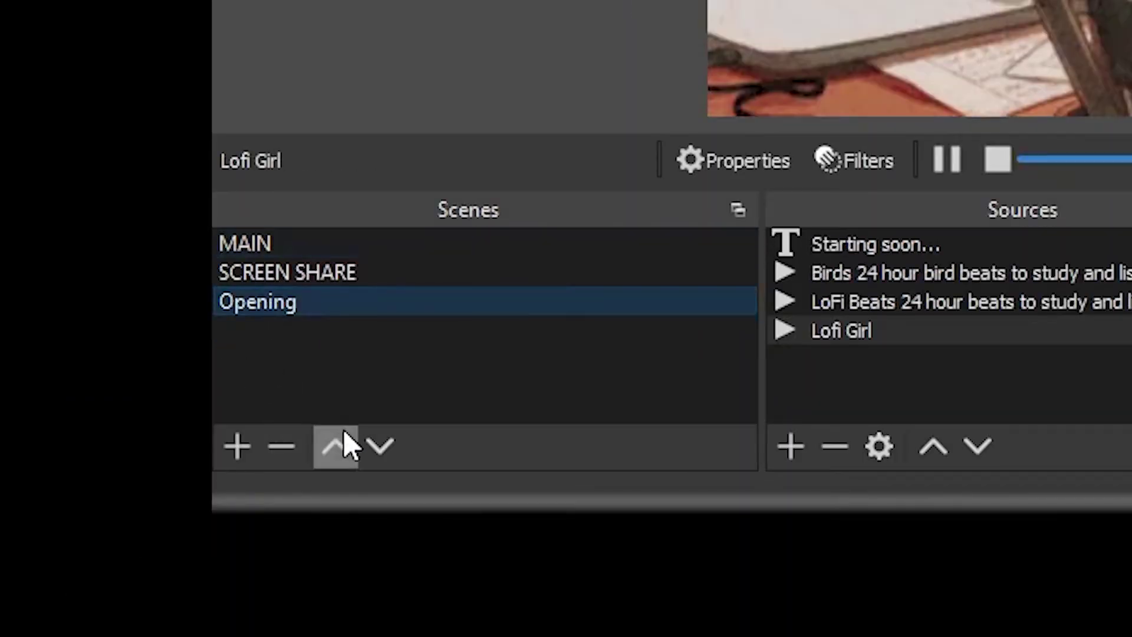
pyautogui.click(339, 447)
pyautogui.click(340, 447)
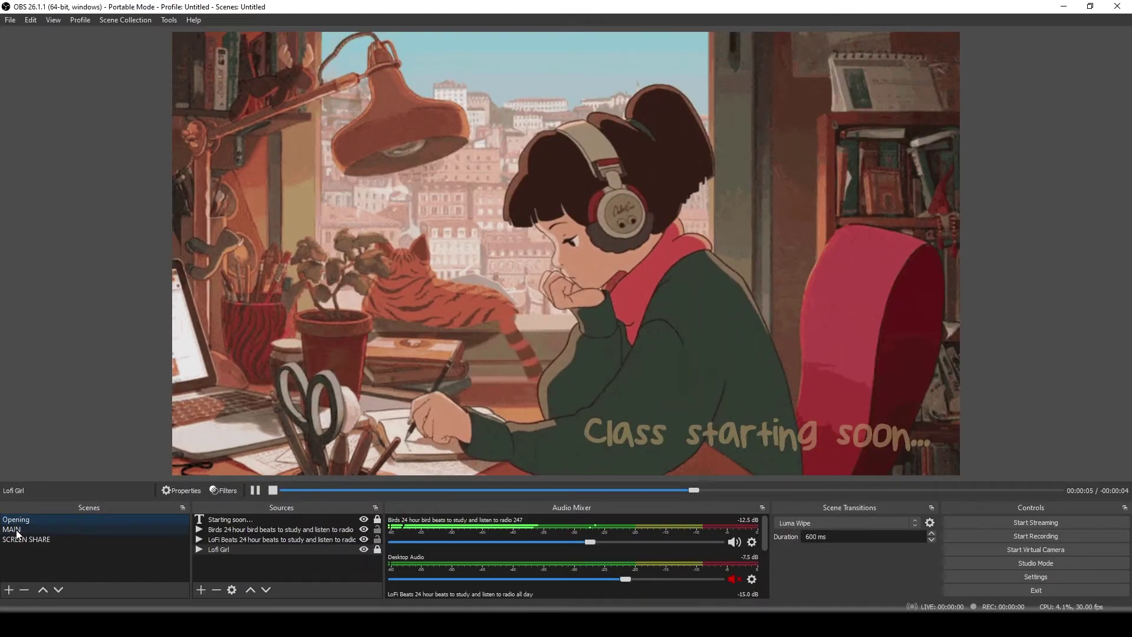
pyautogui.click(16, 529)
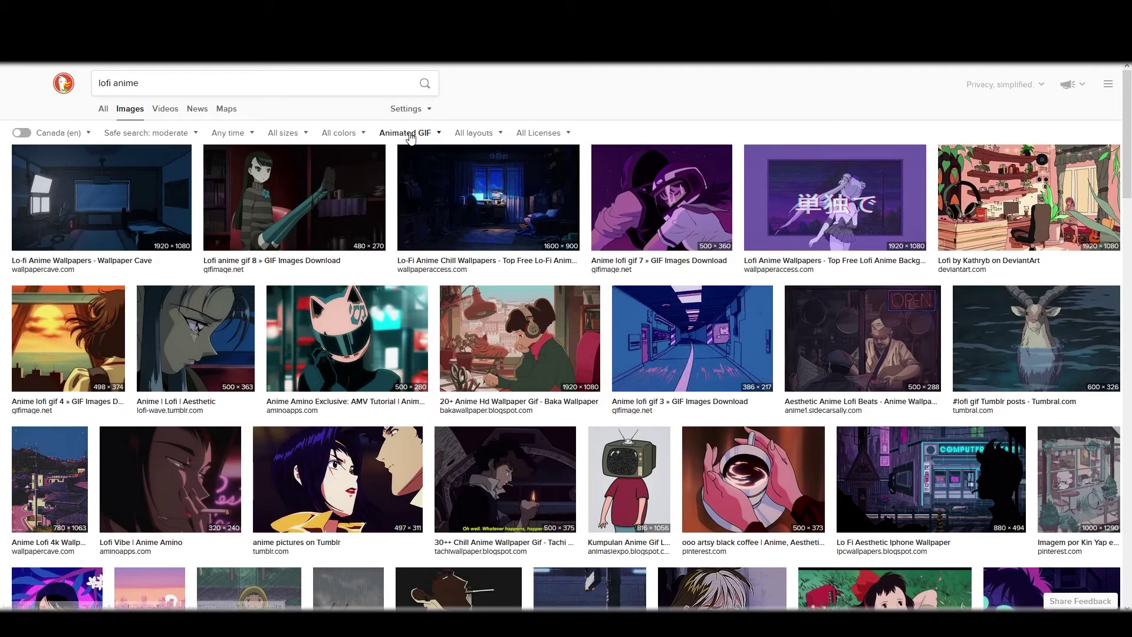
# Step: Open the Kiki lo-fi GIF on its own to save it, and download Mixkit's Island Beat track
pyautogui.click(885, 589)
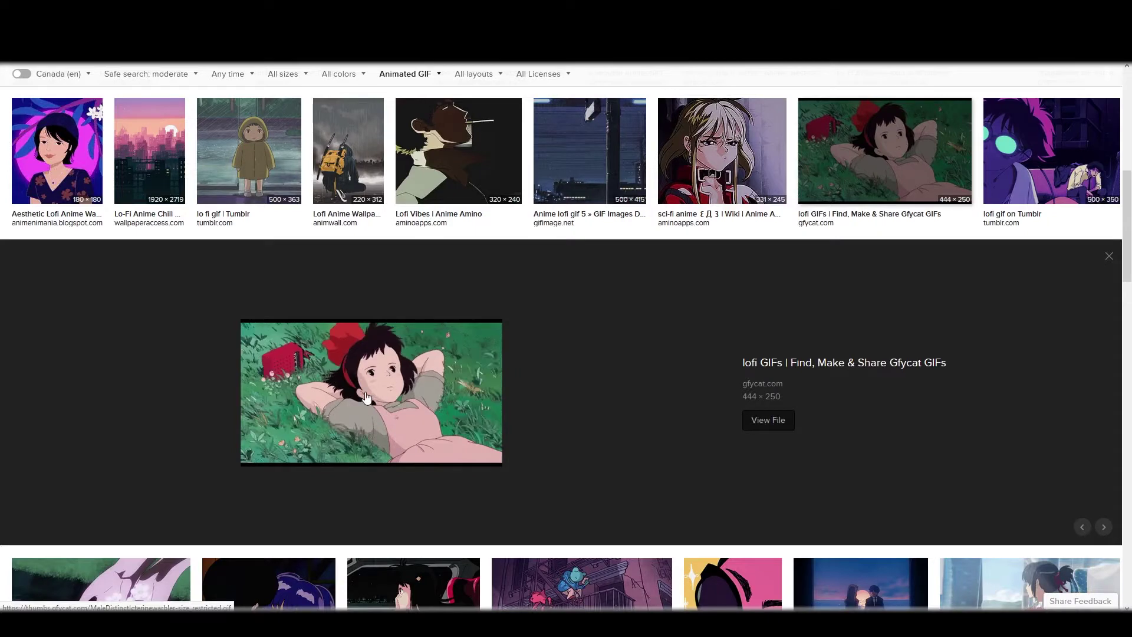
pyautogui.click(778, 421)
pyautogui.rightClick(497, 339)
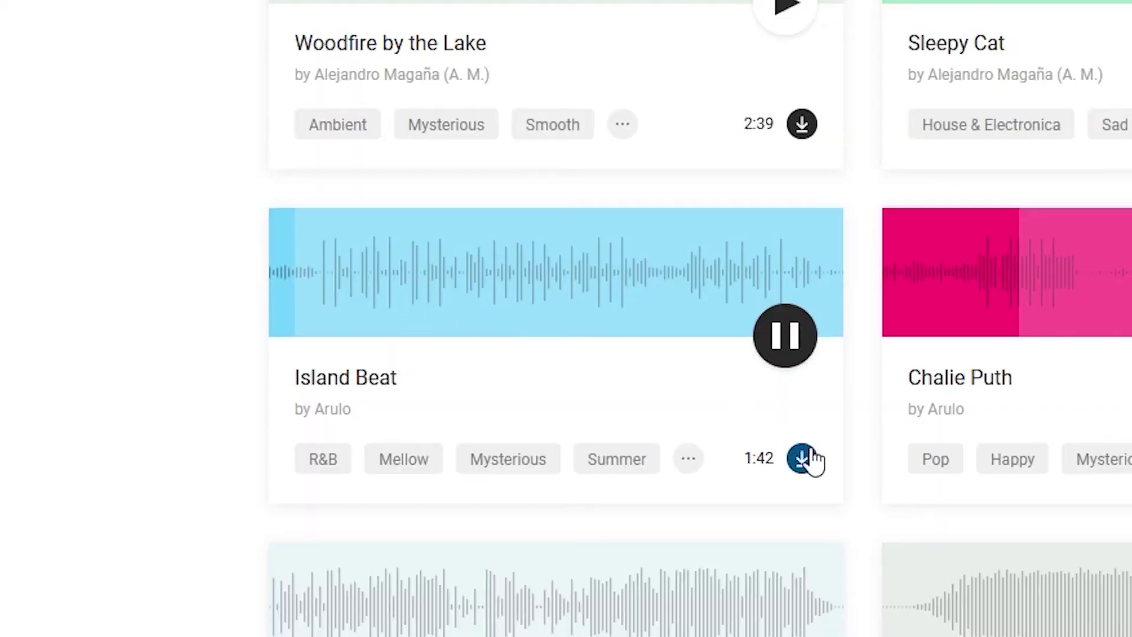
pyautogui.click(802, 458)
# Step: Confirm saving the download, then add a new scene named 'Be Right Back'
pyautogui.press('Return')
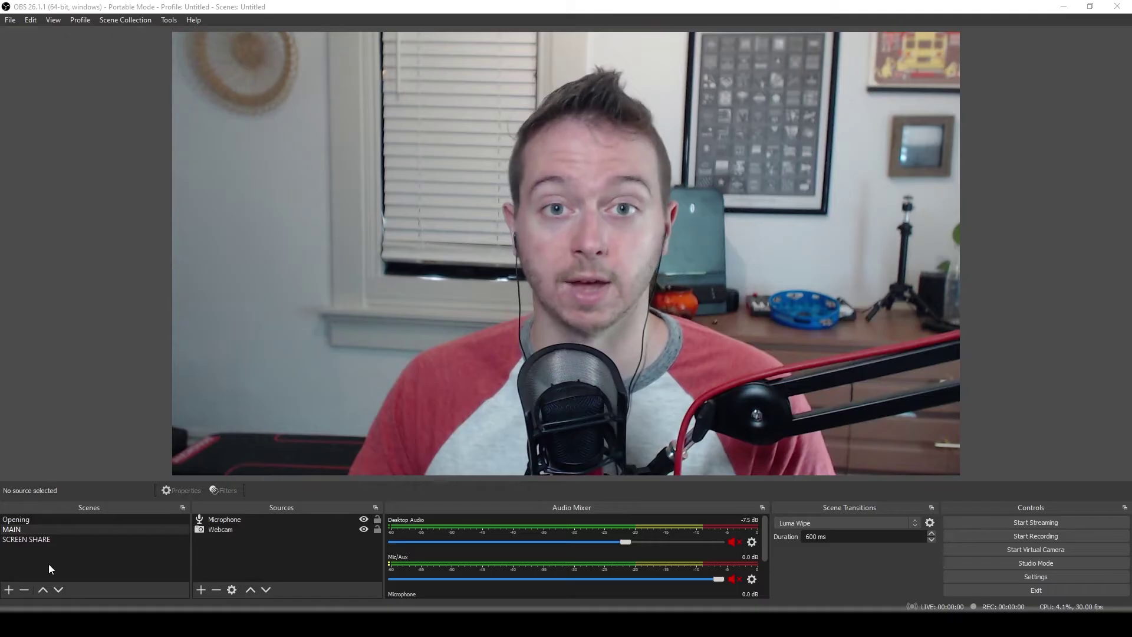
pyautogui.click(9, 589)
pyautogui.write('Be Right Bac')
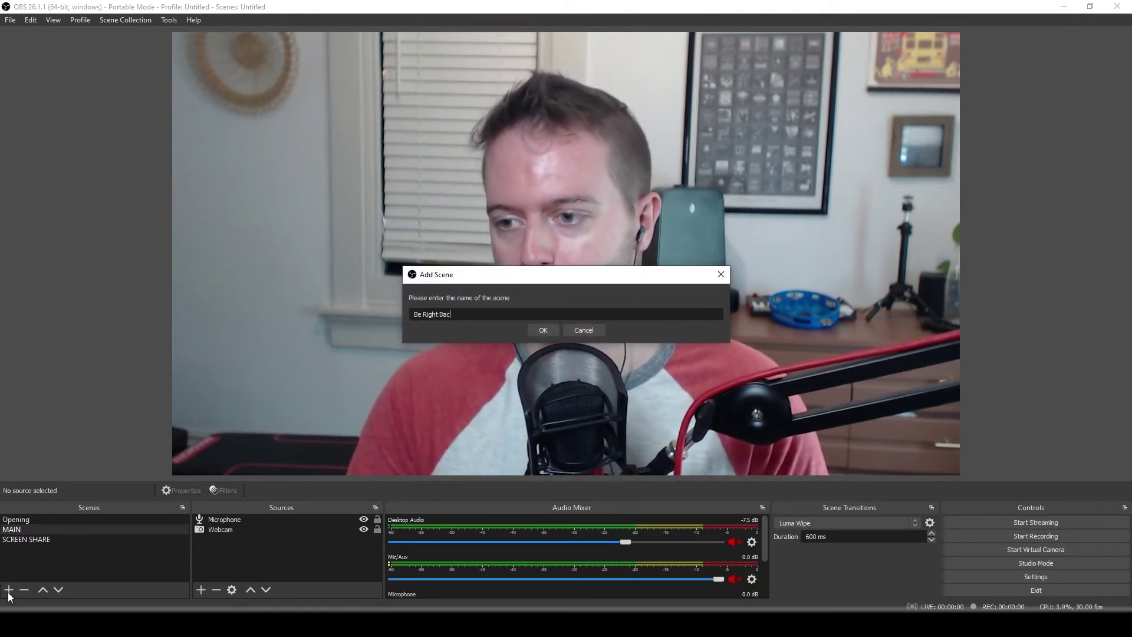
pyautogui.write('k')
pyautogui.click(550, 326)
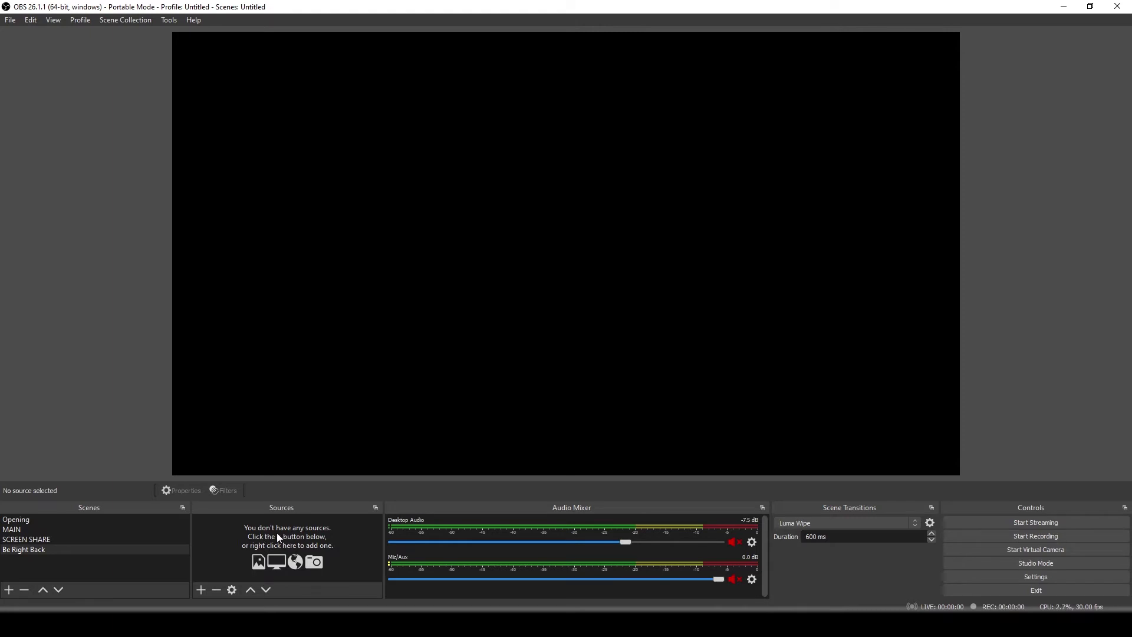
pyautogui.click(201, 589)
# Step: Add a media source named Kiki playing the Kiki.gif file on loop
pyautogui.click(249, 469)
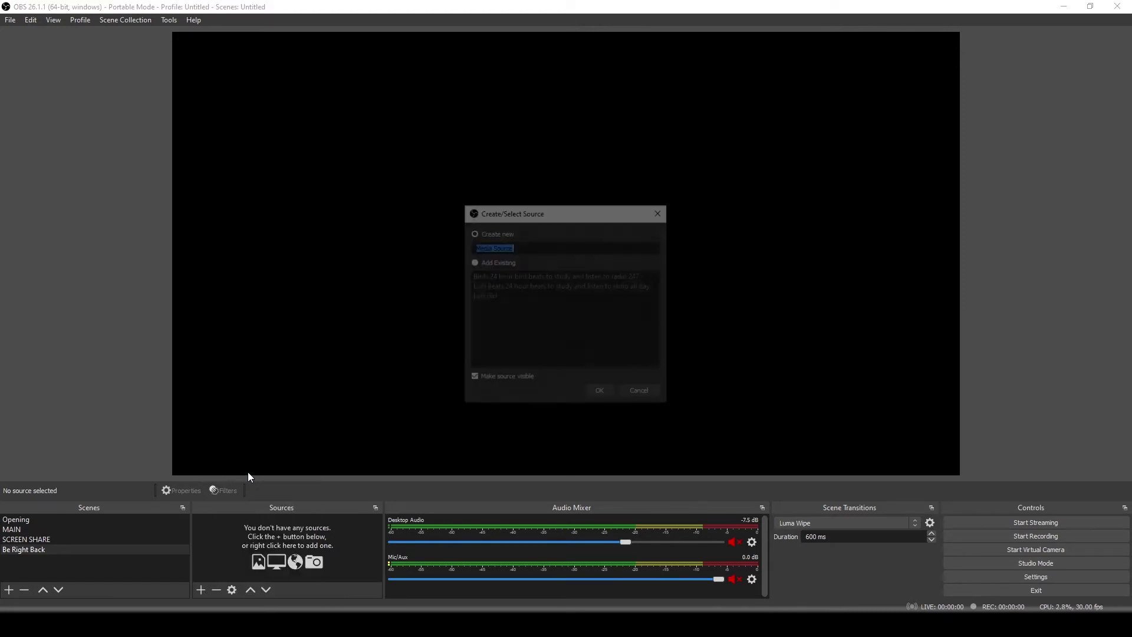
pyautogui.click(607, 390)
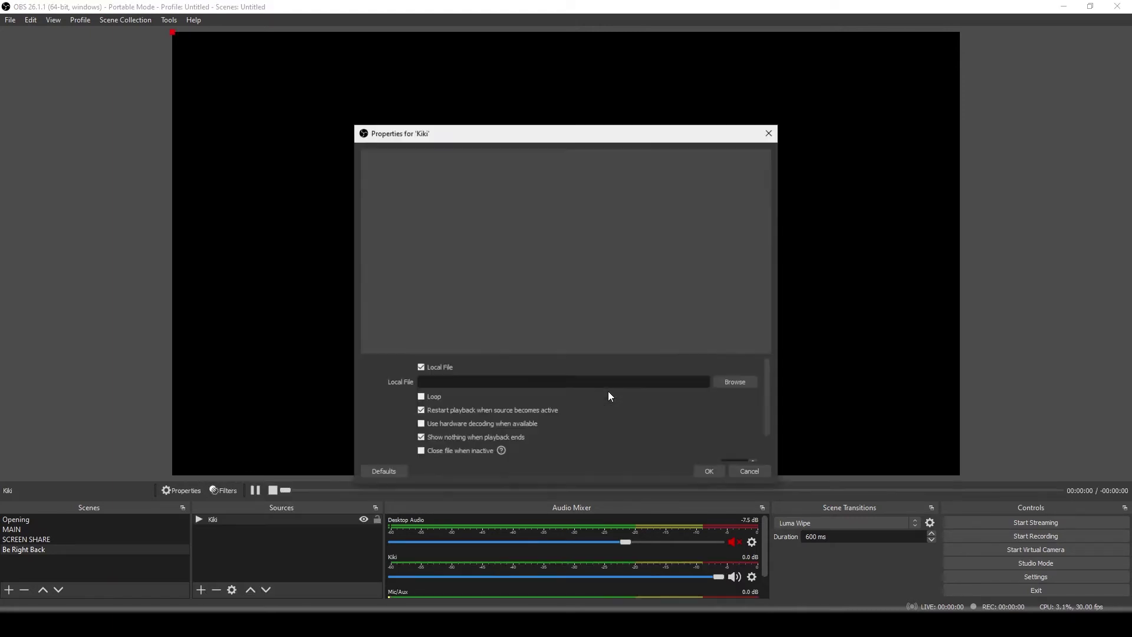
pyautogui.click(628, 384)
pyautogui.write('D:/Youtube/Episodes/19 - OBS Ultimate Tutorial/02 - GIFs Intro Outro/Kiki.gif')
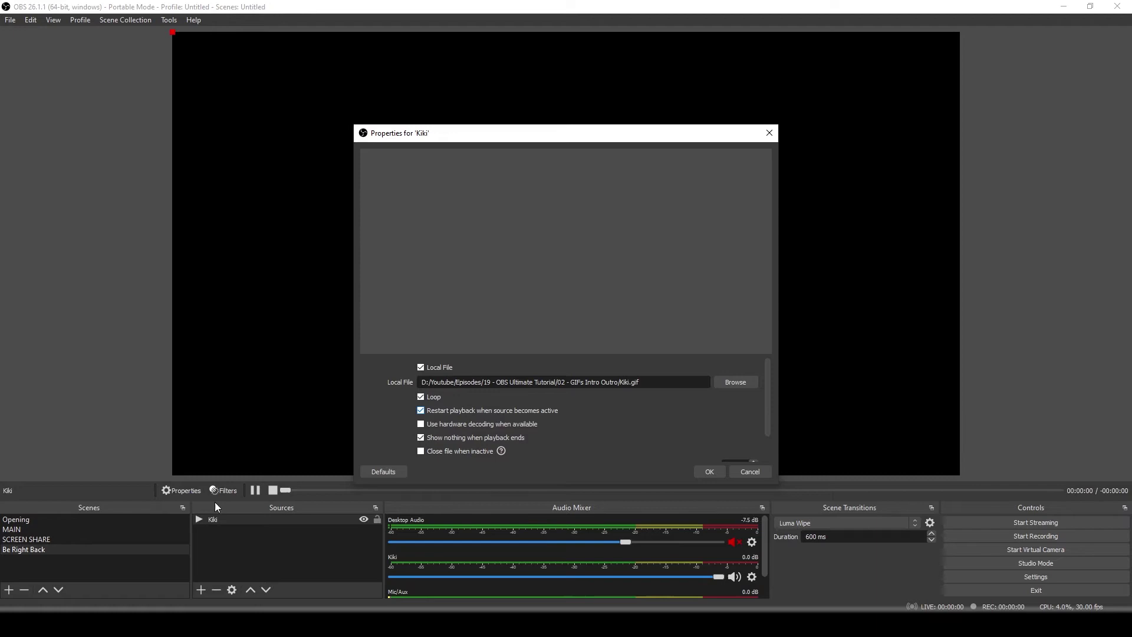
pyautogui.press('Return')
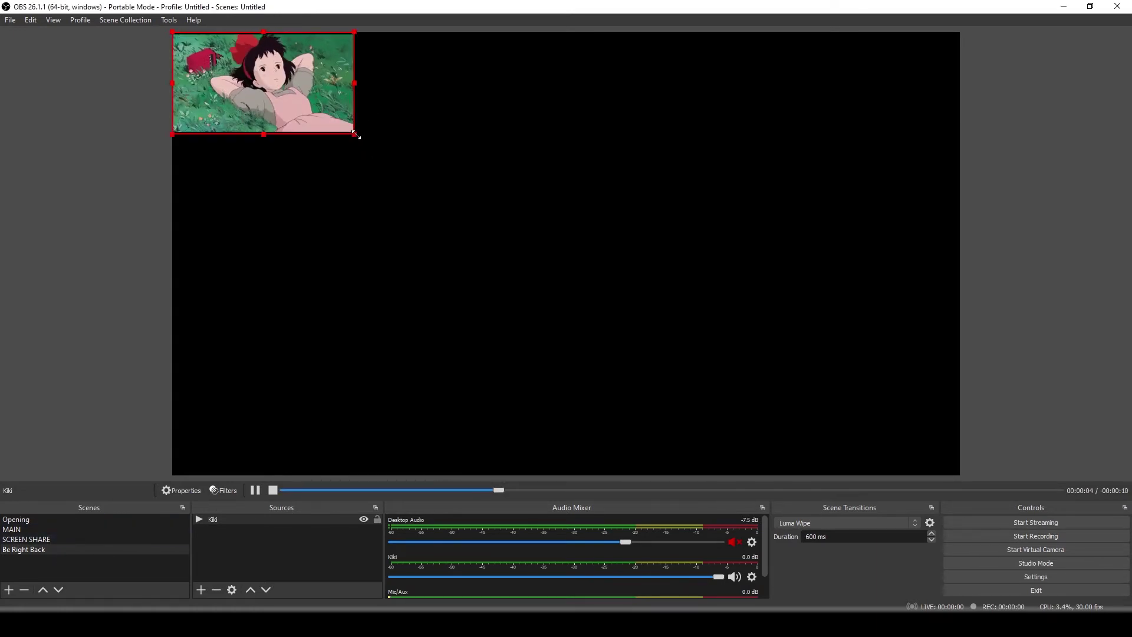
# Step: Stretch the Kiki GIF to fill the whole canvas
pyautogui.moveTo(354, 135); pyautogui.dragTo(921, 479)
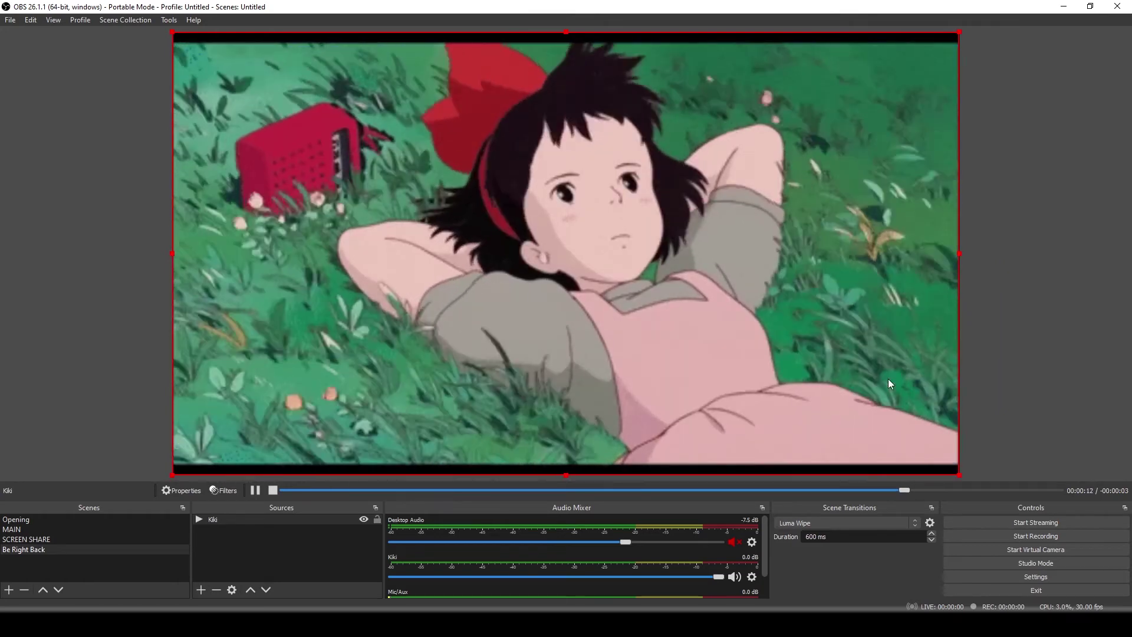
pyautogui.moveTo(959, 475); pyautogui.dragTo(998, 488)
pyautogui.moveTo(768, 351); pyautogui.dragTo(770, 360)
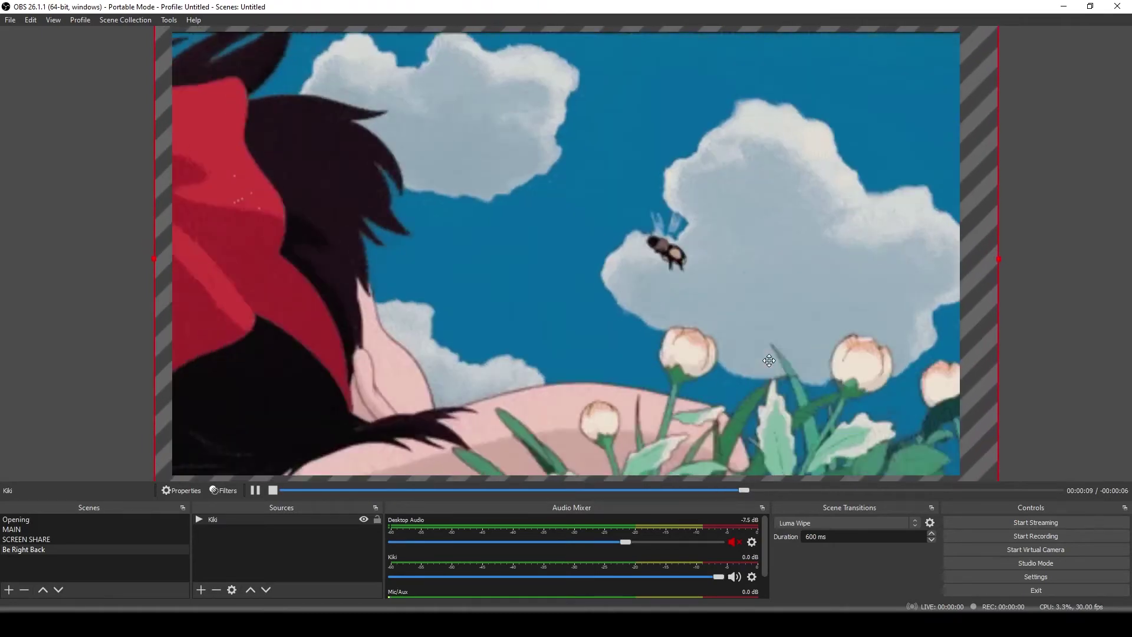
pyautogui.click(1079, 260)
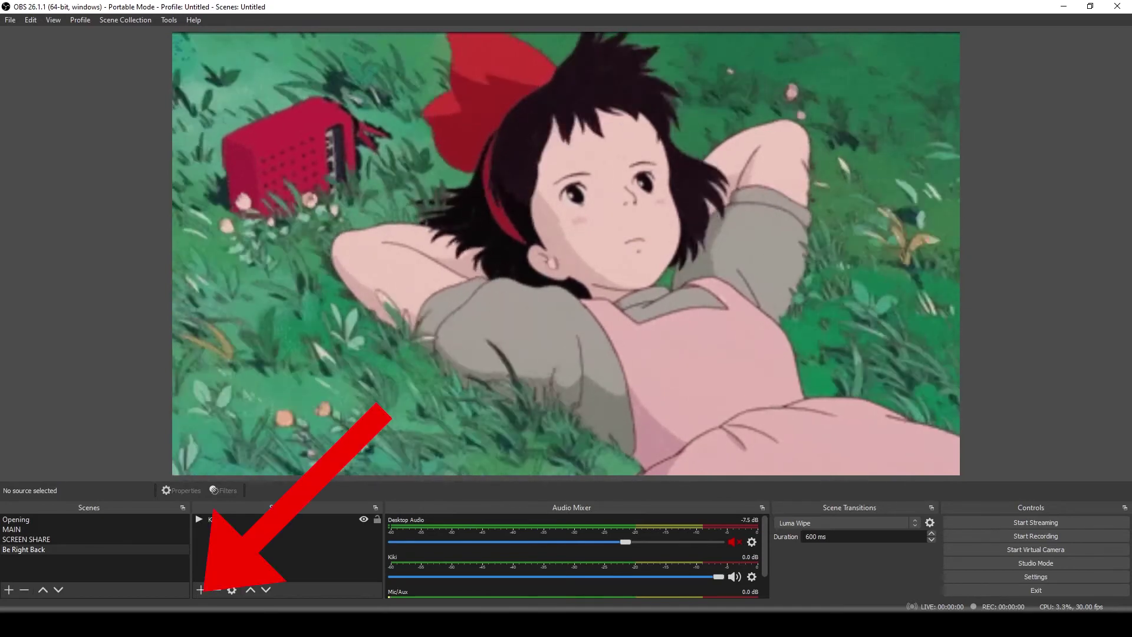
# Step: Add a media source 'Lofi Beats 2' playing mixkit-island-beat-250.mp3
pyautogui.click(198, 591)
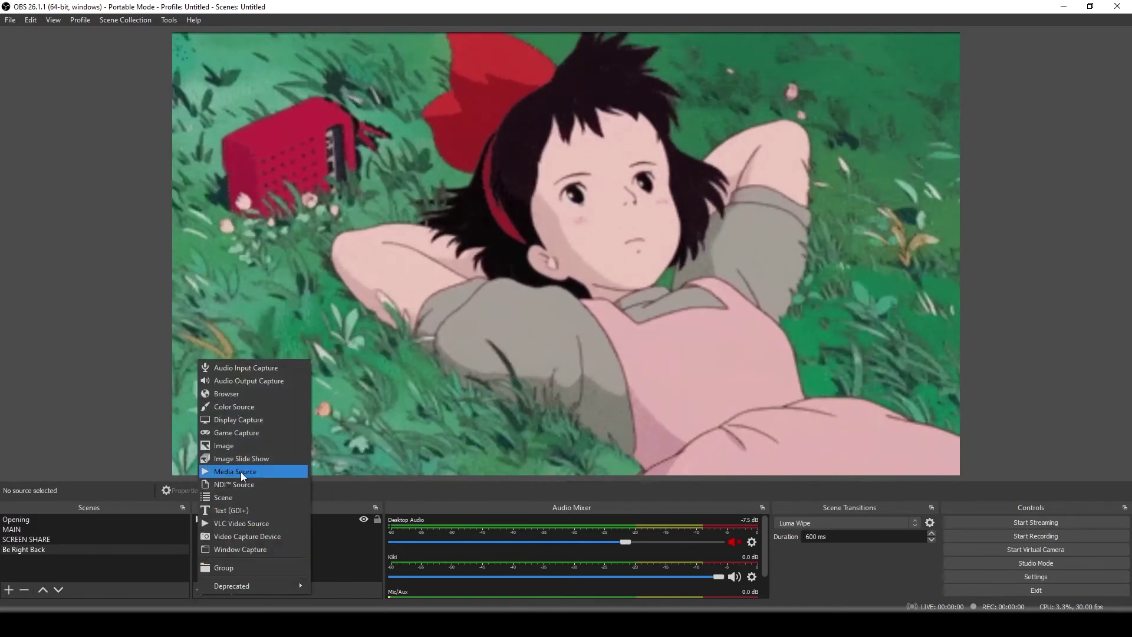
pyautogui.click(235, 471)
pyautogui.write('Lofi Beats 2')
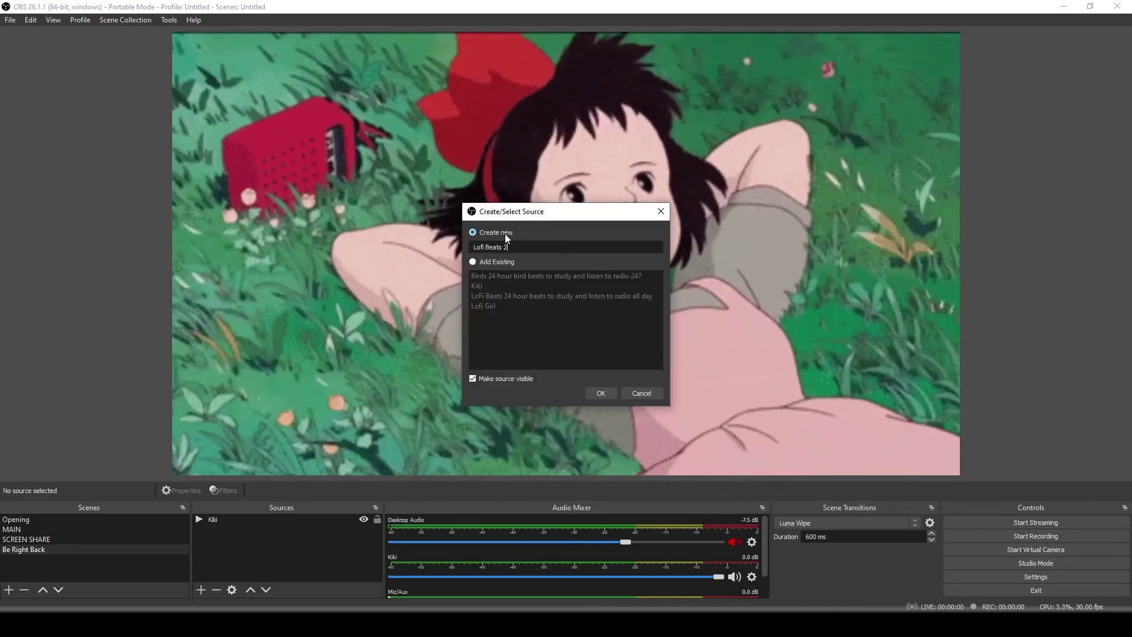
pyautogui.click(600, 393)
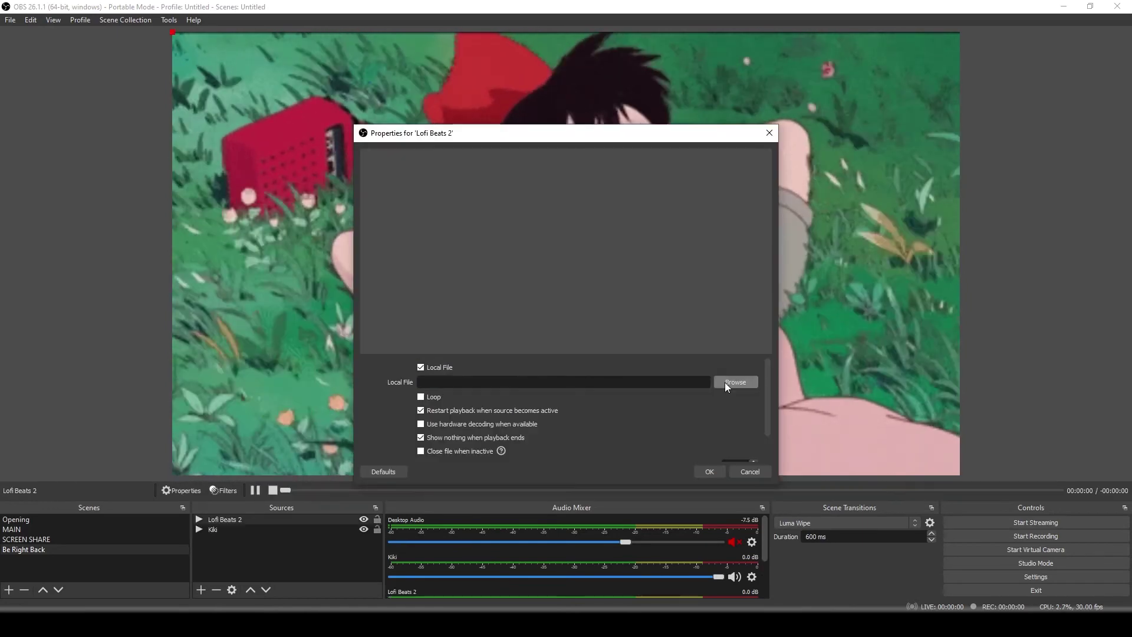
pyautogui.click(724, 382)
pyautogui.click(65, 252)
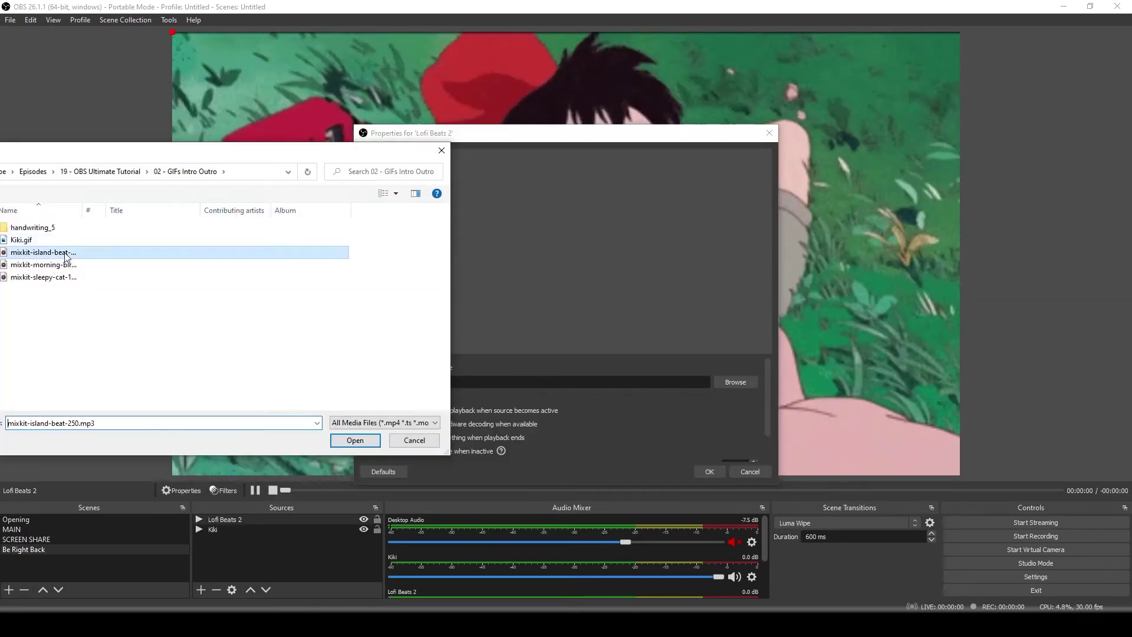
pyautogui.click(355, 439)
pyautogui.click(708, 471)
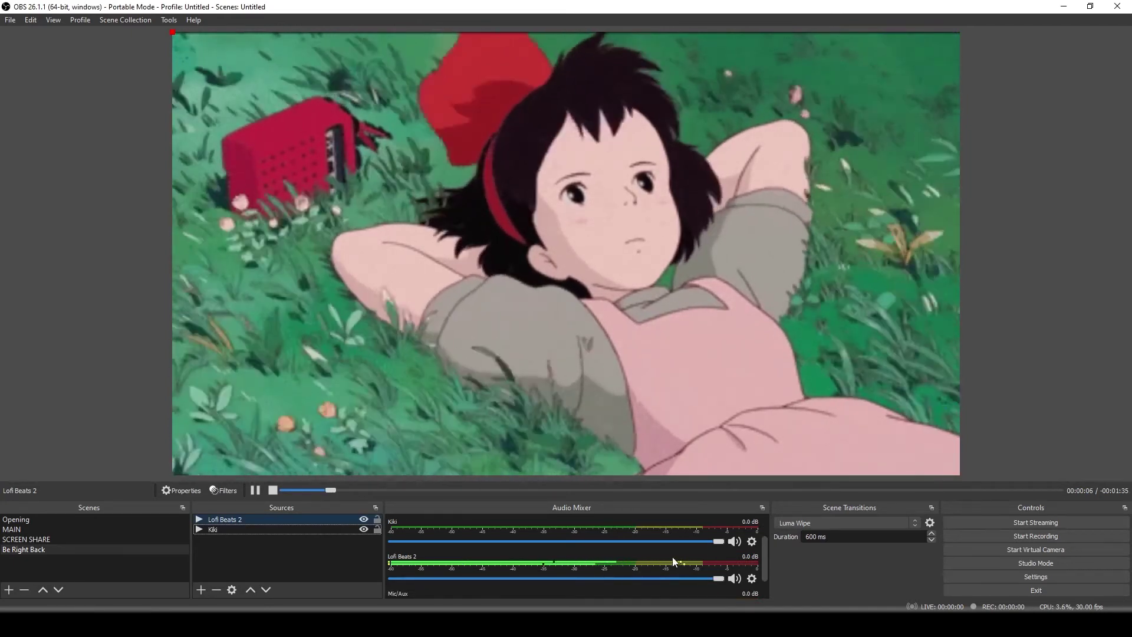
# Step: Lower Lofi Beats 2 to about -12 dB and start a test recording
pyautogui.moveTo(723, 578); pyautogui.dragTo(588, 578)
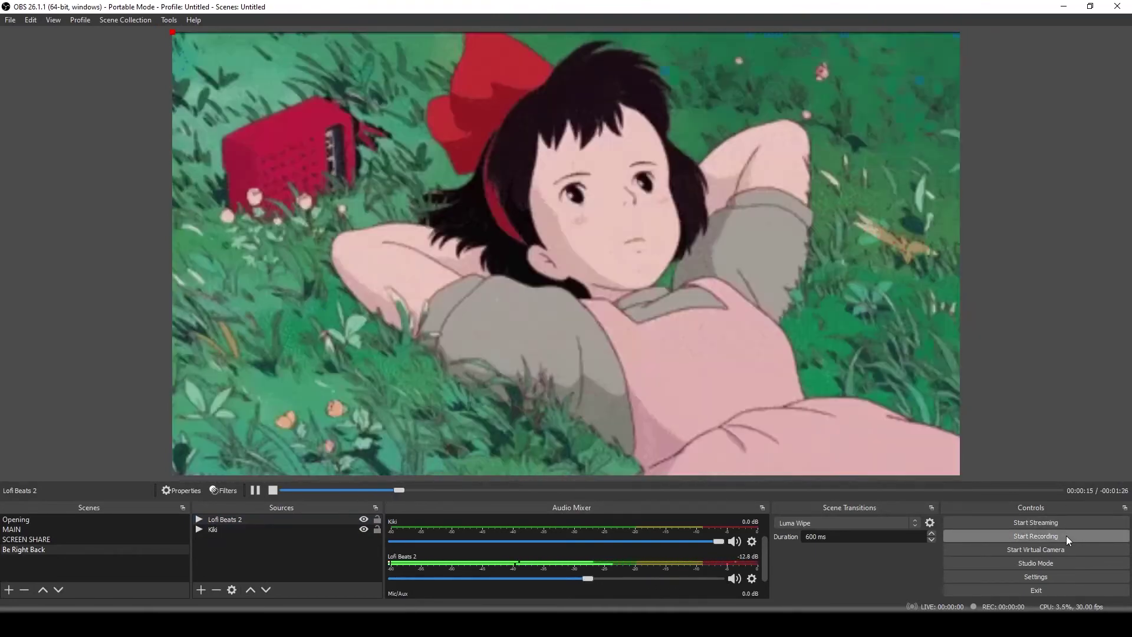
pyautogui.click(1066, 535)
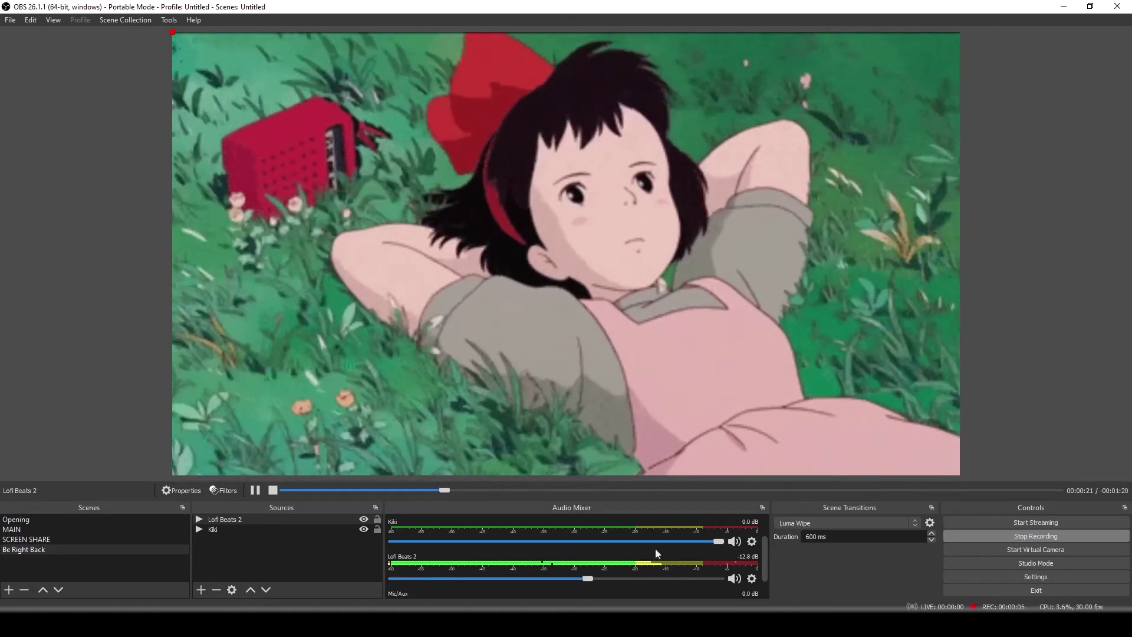
pyautogui.click(1070, 536)
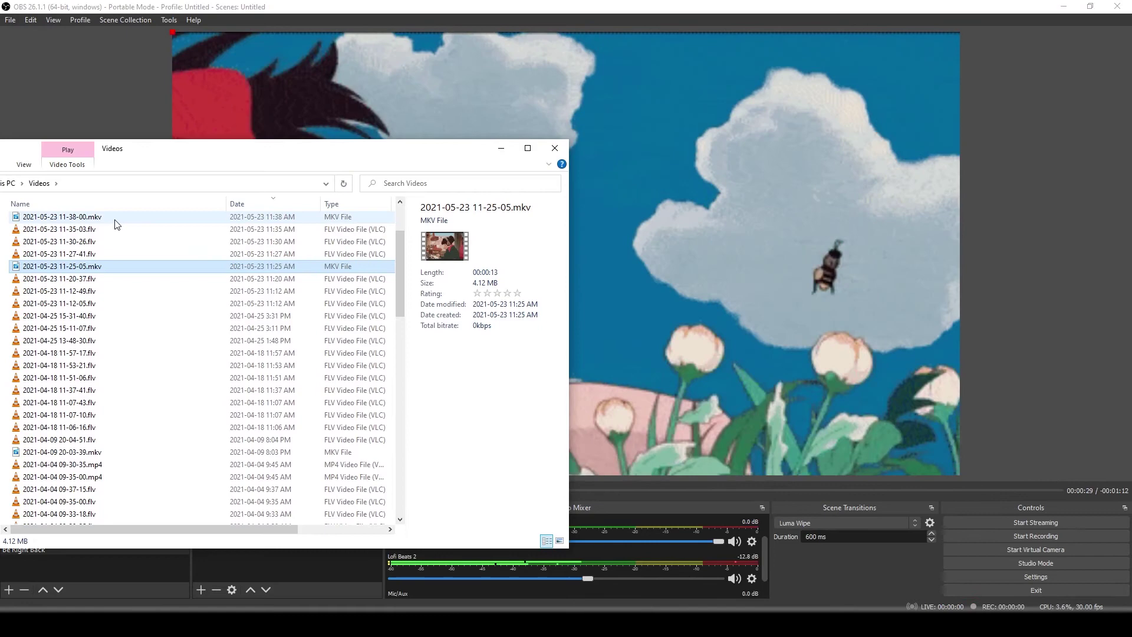
pyautogui.click(115, 219)
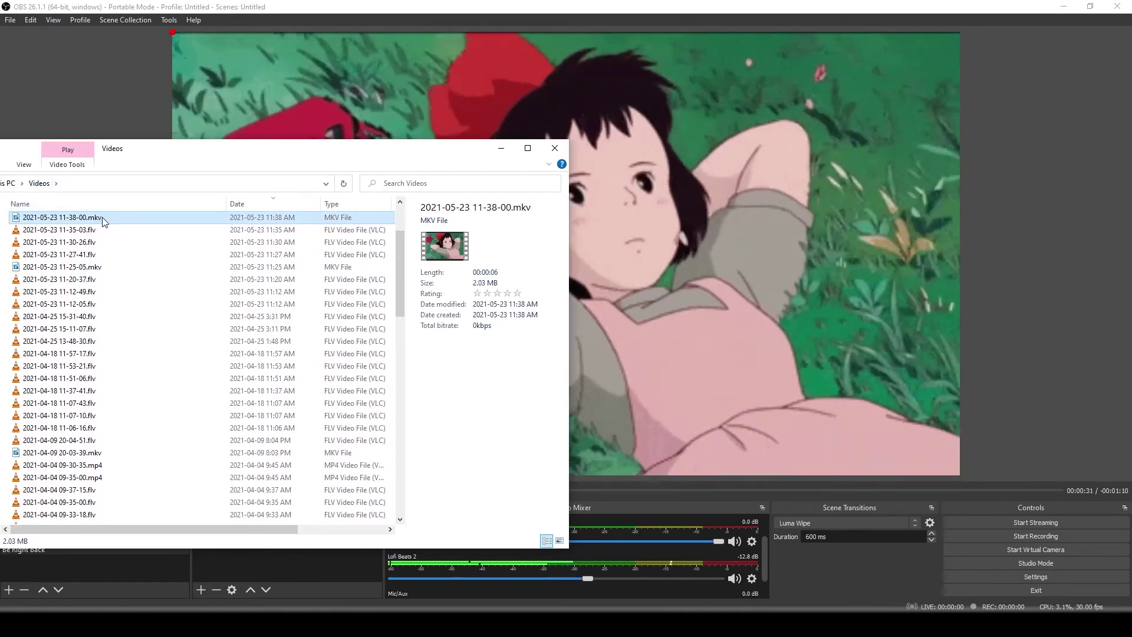
pyautogui.doubleClick(101, 219)
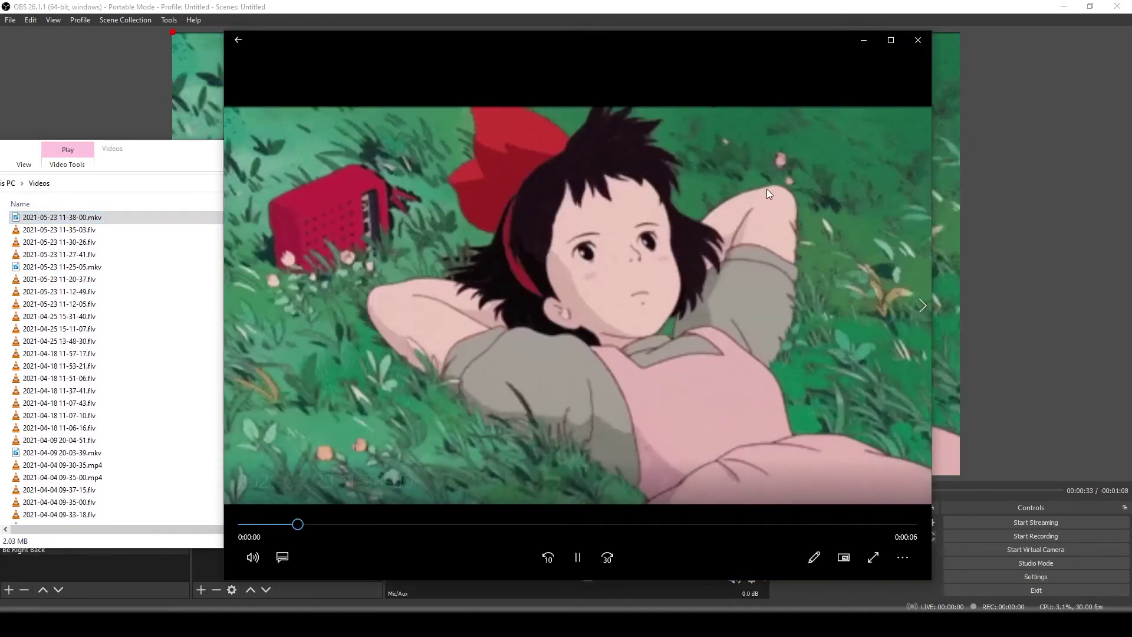
pyautogui.hotkey('alt', 'F4')
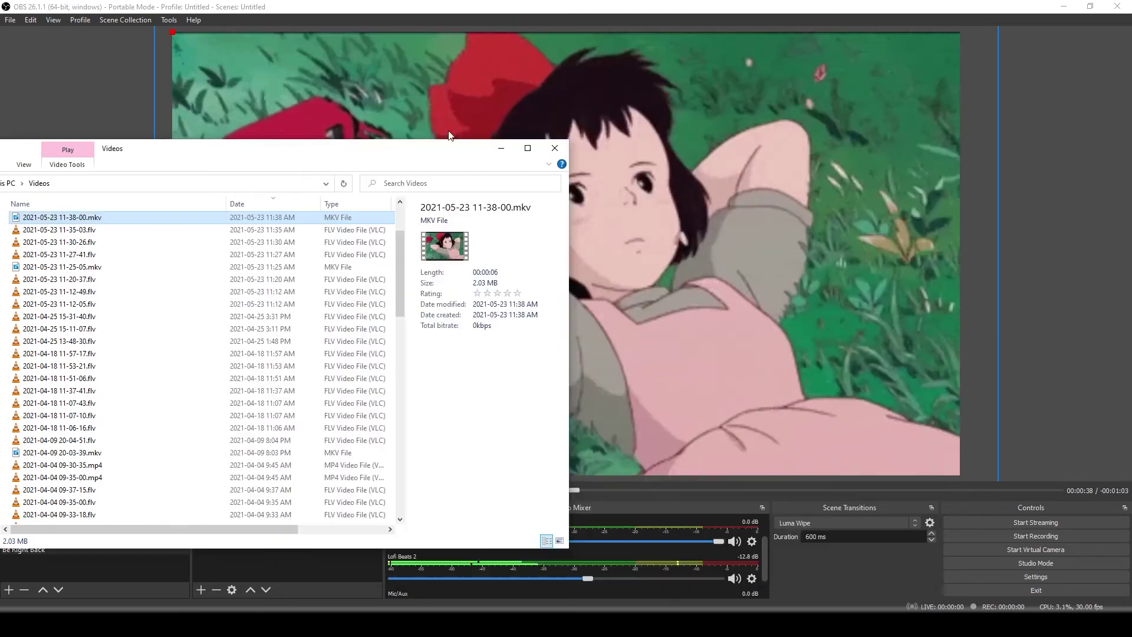
pyautogui.click(502, 152)
# Step: Lock the Kiki source in the Sources list
pyautogui.click(234, 519)
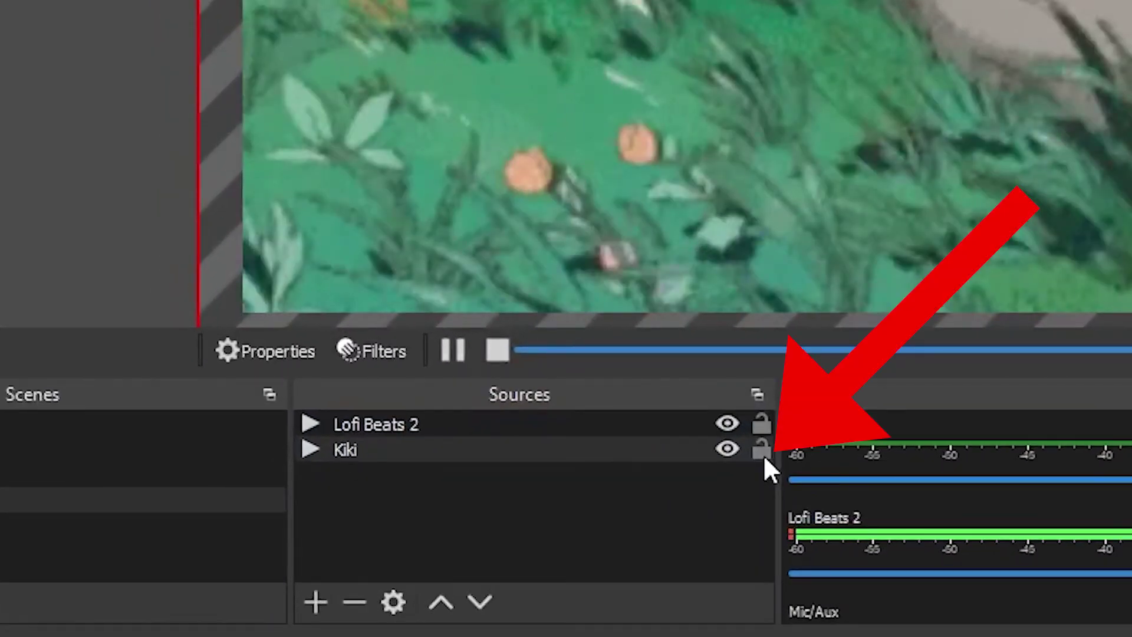
pyautogui.click(377, 530)
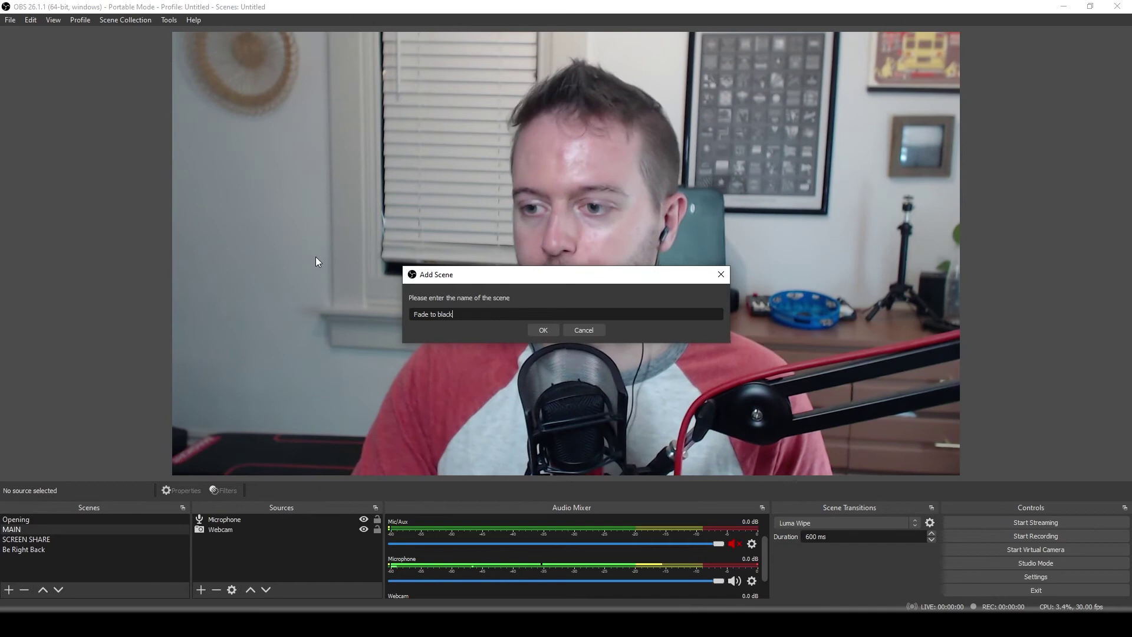
# Step: Confirm the new Fade to black scene and compare it with Be Right Back
pyautogui.click(543, 330)
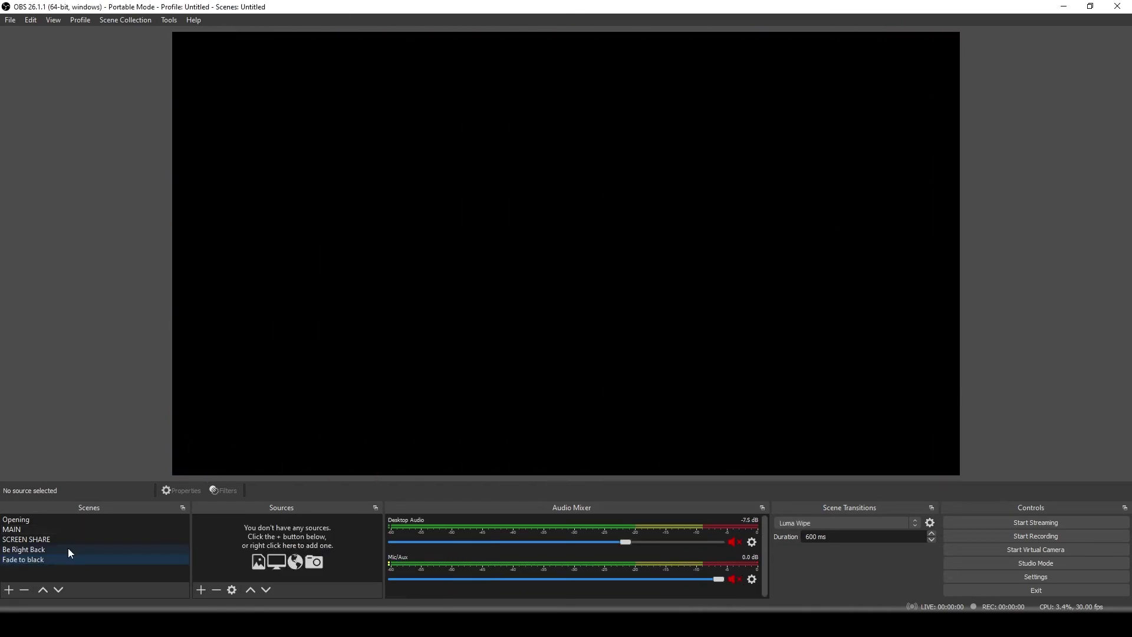
pyautogui.click(43, 549)
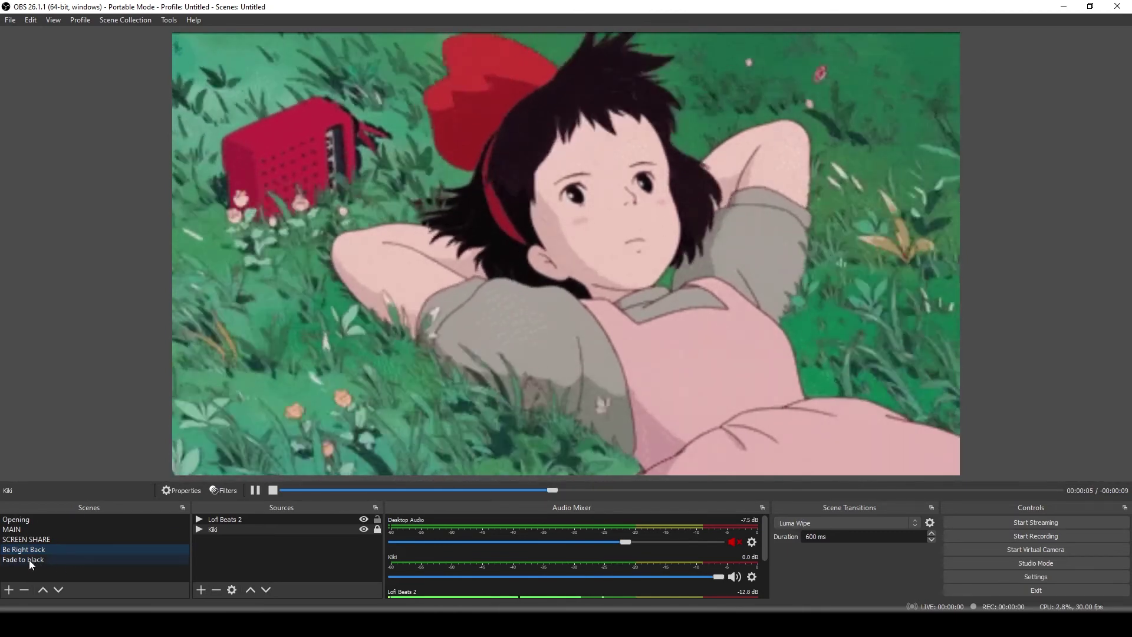
pyautogui.click(30, 559)
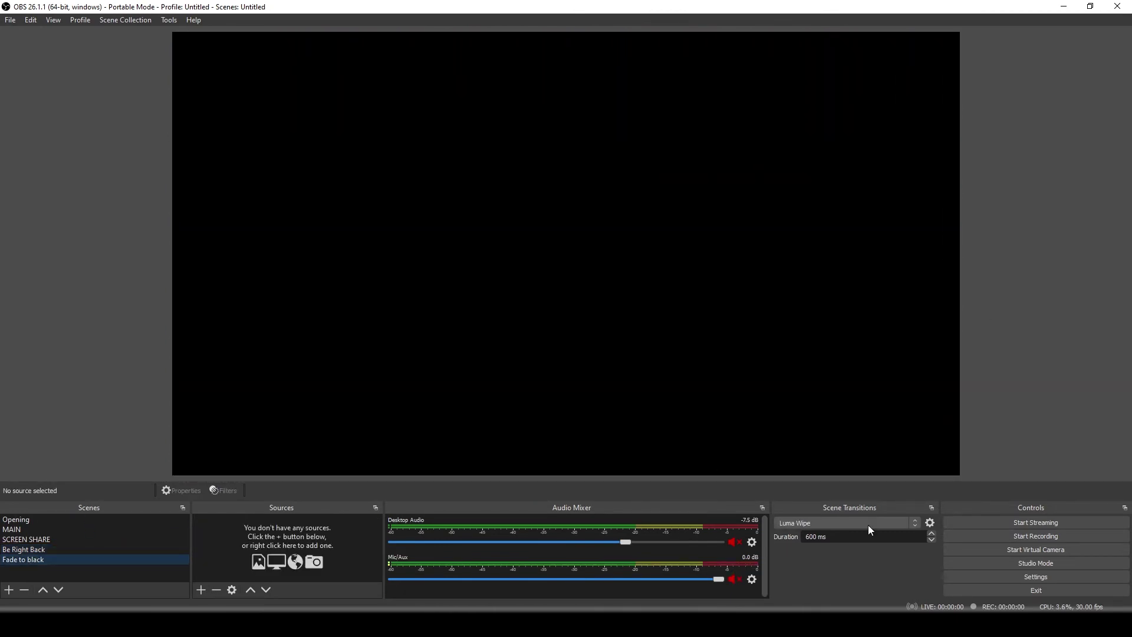
# Step: Cycle through Be Right Back, SCREEN SHARE and MAIN, ending on Fade to black
pyautogui.click(32, 550)
pyautogui.click(31, 539)
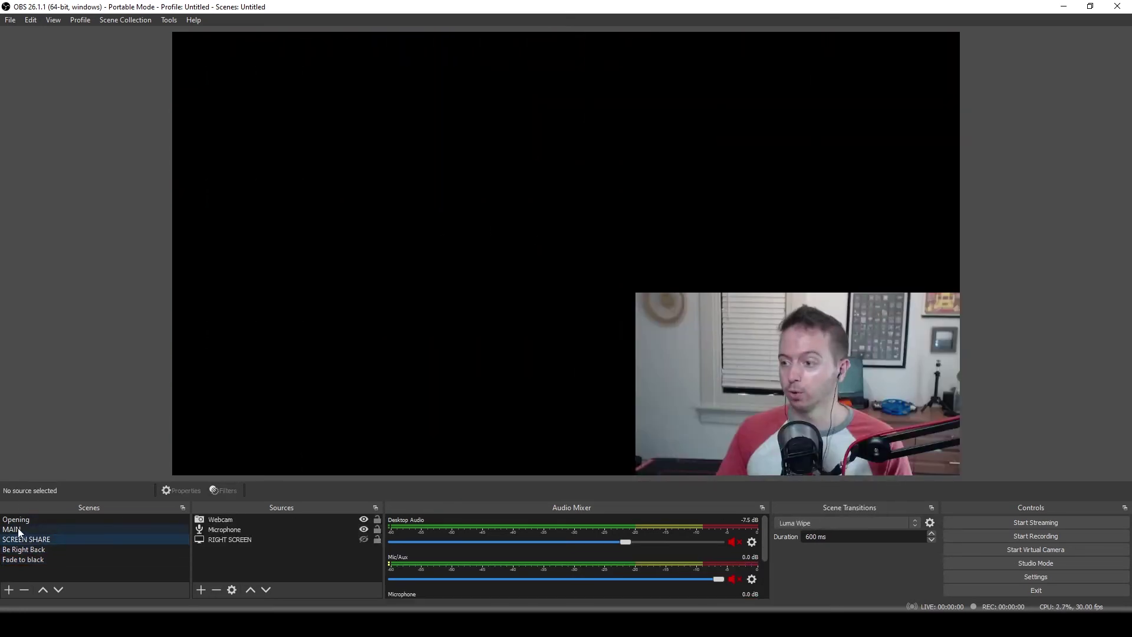
pyautogui.click(18, 530)
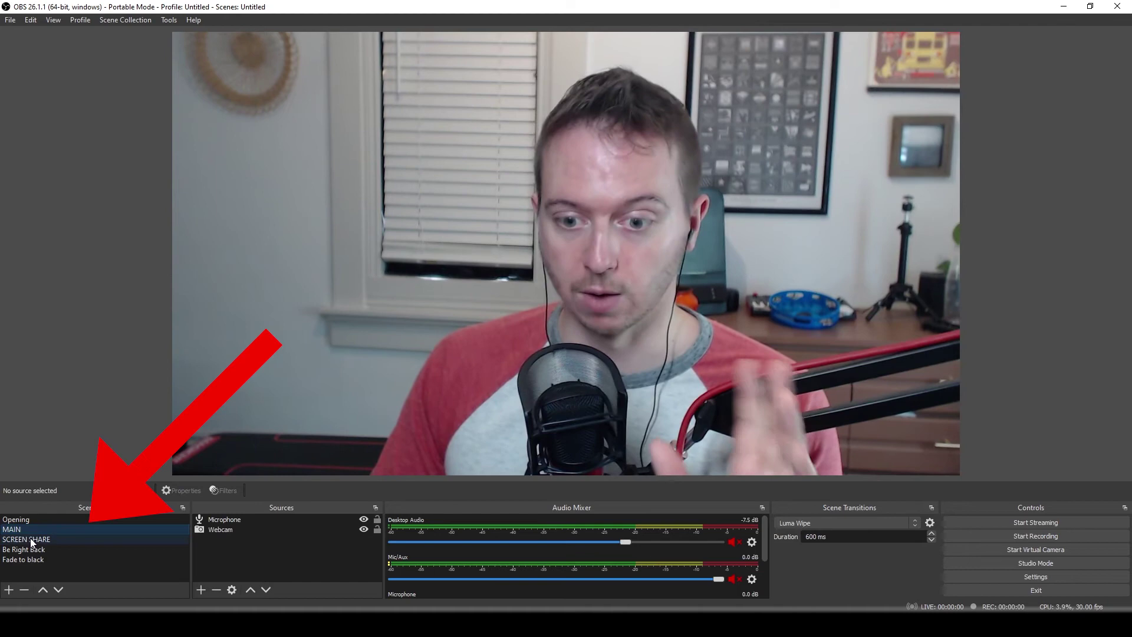
pyautogui.click(30, 537)
pyautogui.click(30, 545)
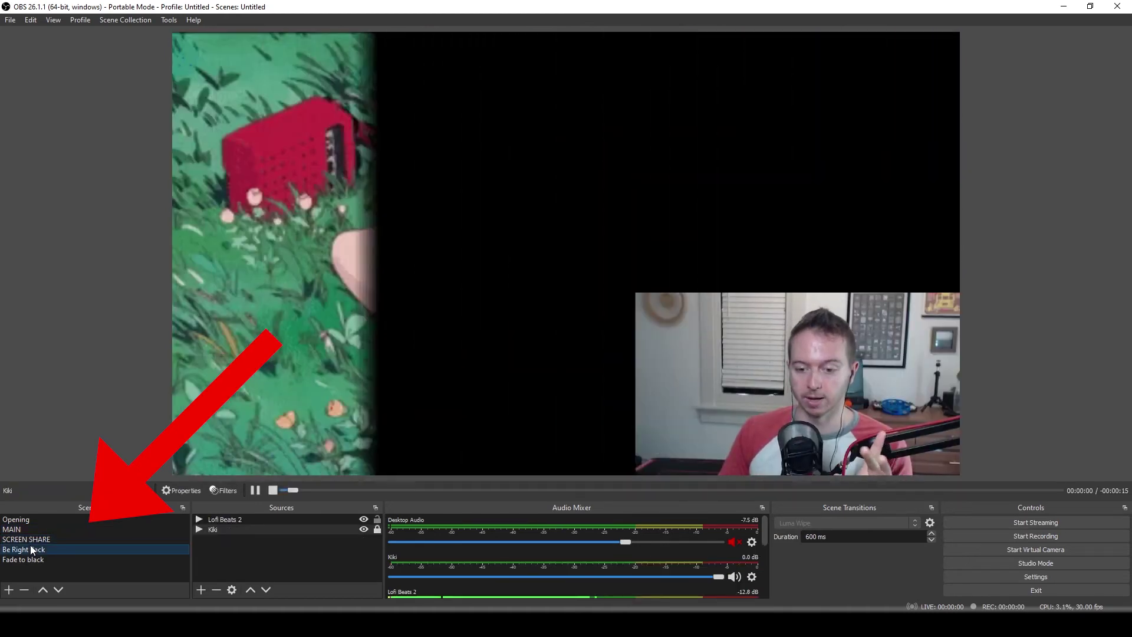
pyautogui.click(31, 561)
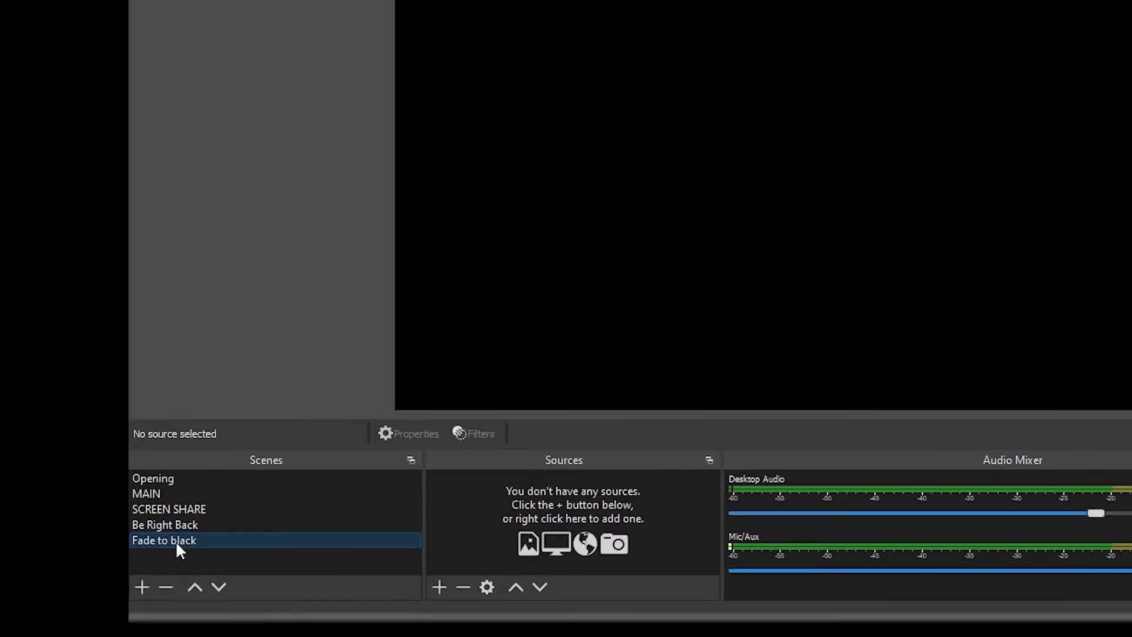
# Step: Give Fade to black a Fade transition override, then return to the MAIN scene
pyautogui.rightClick(31, 561)
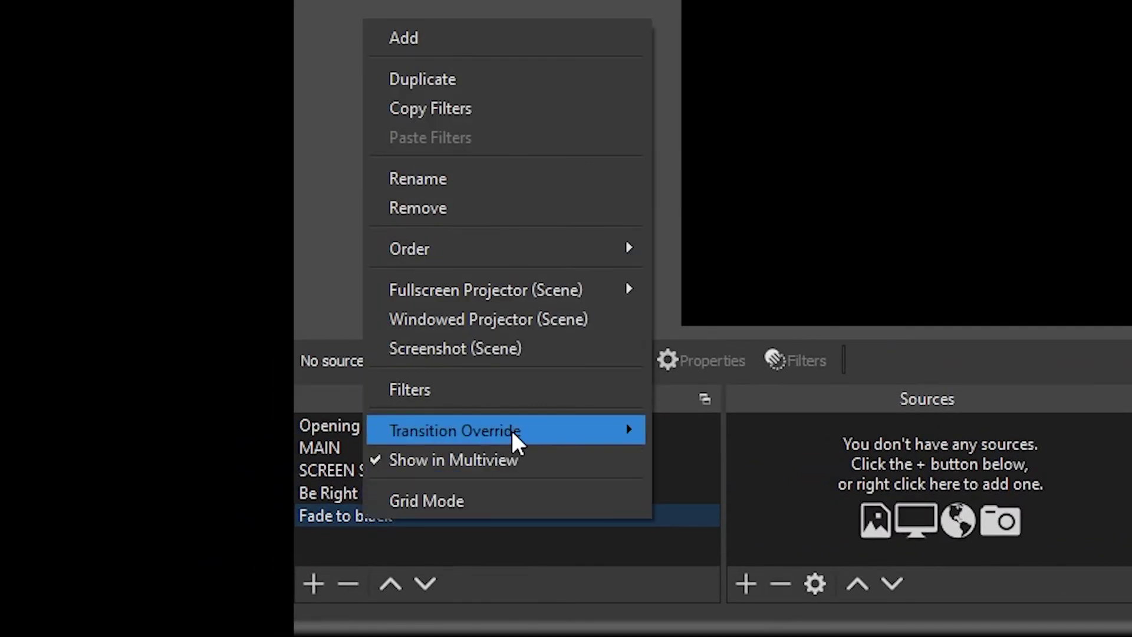
pyautogui.moveTo(512, 429)
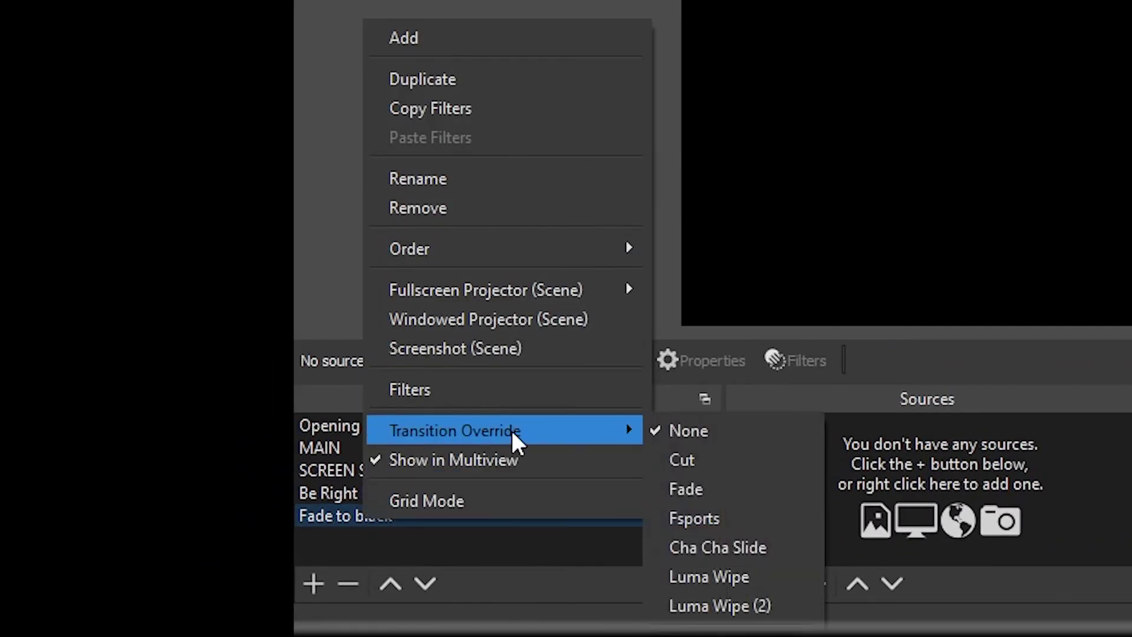
pyautogui.click(716, 497)
pyautogui.click(360, 451)
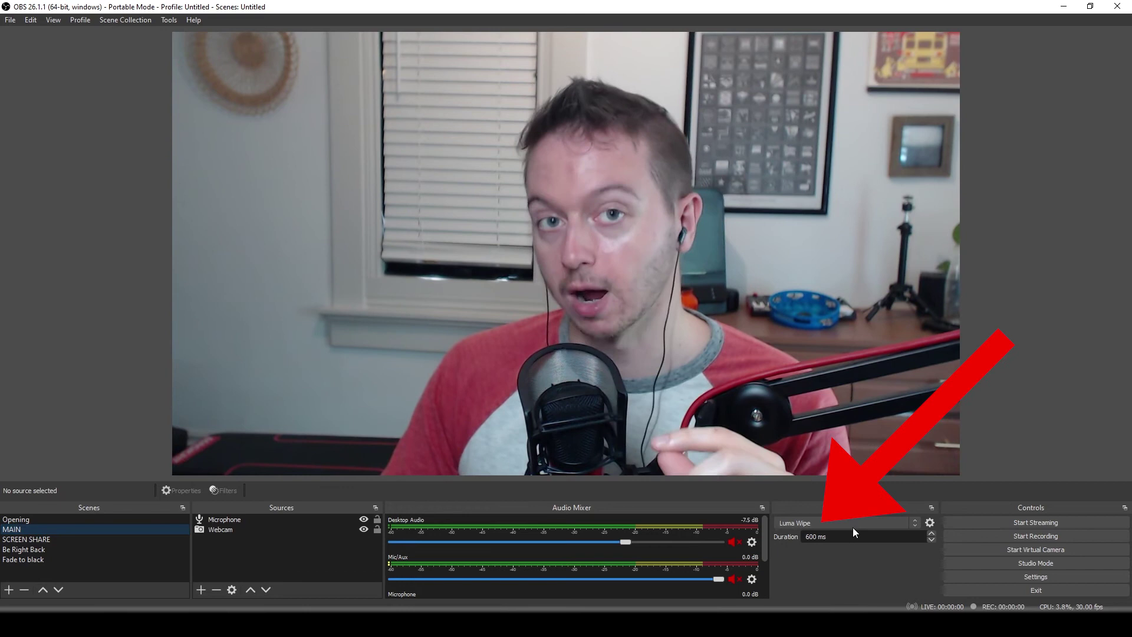
# Step: Verify Fade to black still has its Fade transition override
pyautogui.click(30, 558)
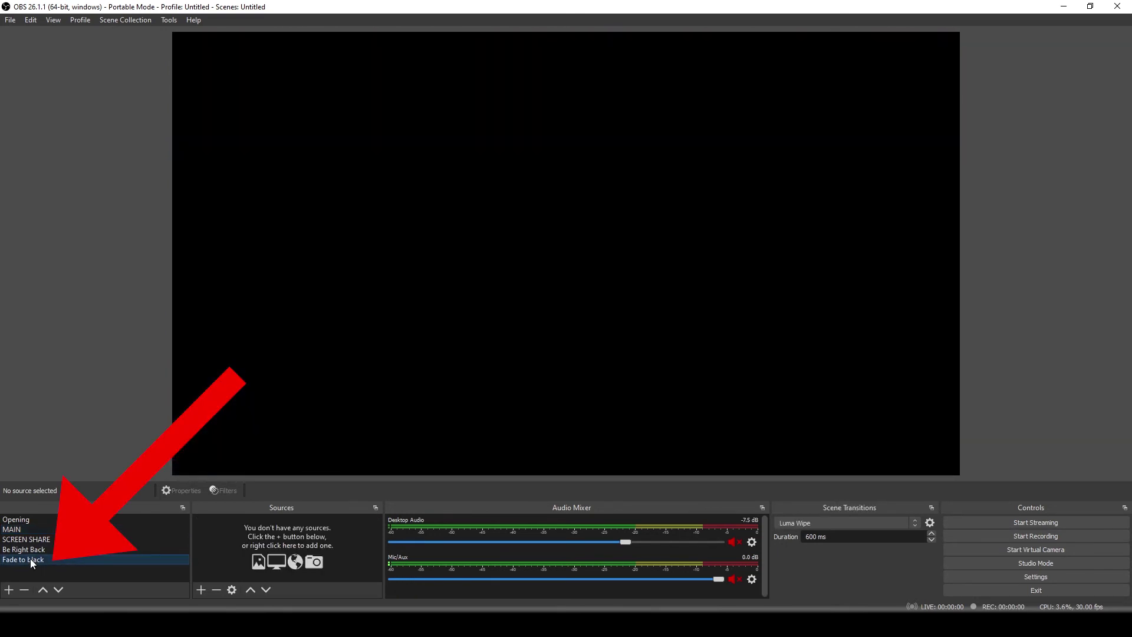
pyautogui.rightClick(30, 558)
pyautogui.moveTo(76, 516)
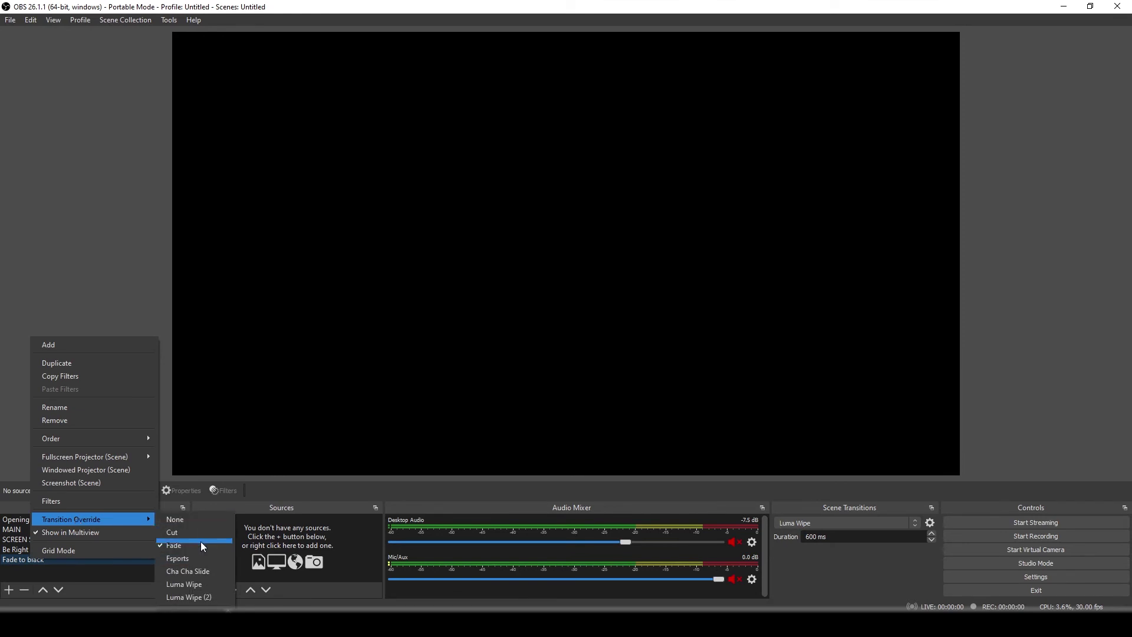
# Step: Step through Opening, MAIN and SCREEN SHARE scenes to Be Right Back
pyautogui.click(30, 521)
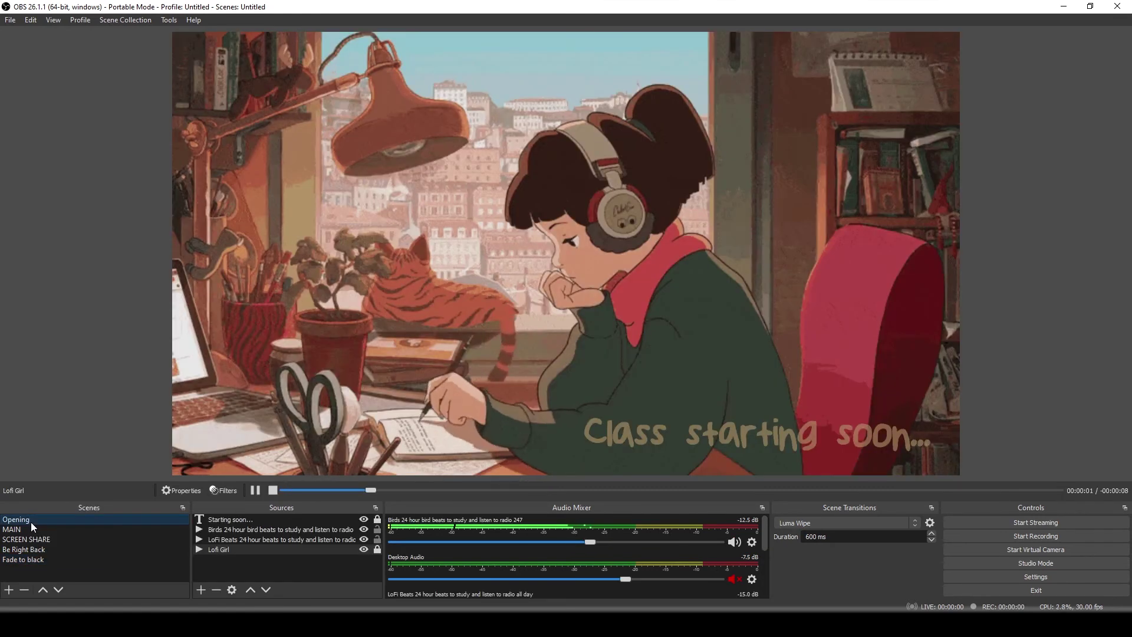
pyautogui.click(31, 529)
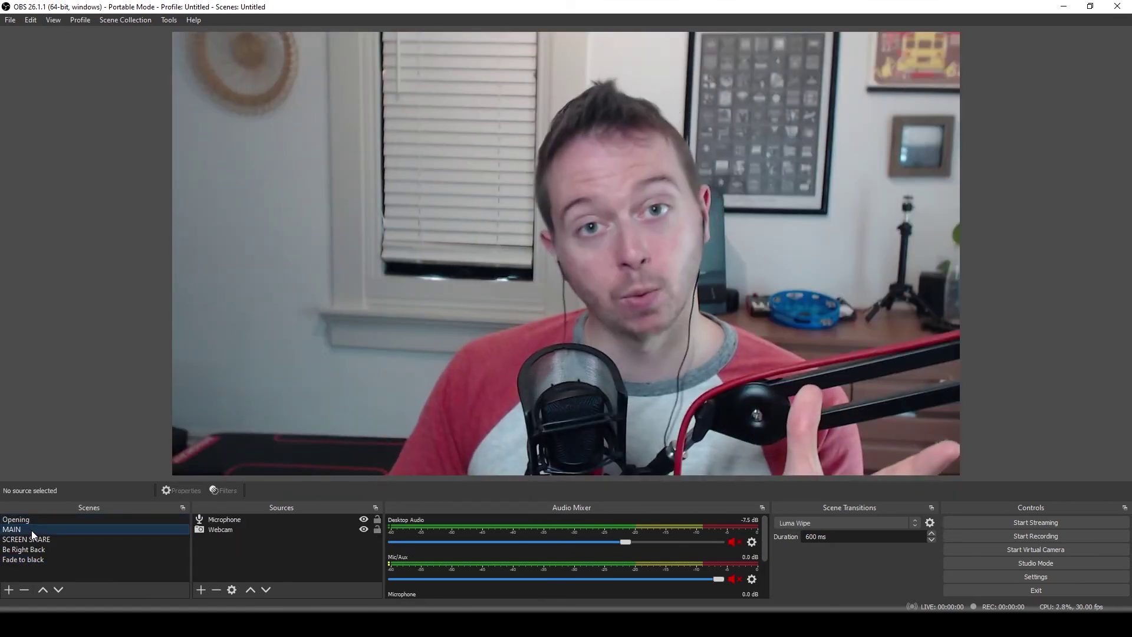
pyautogui.click(36, 539)
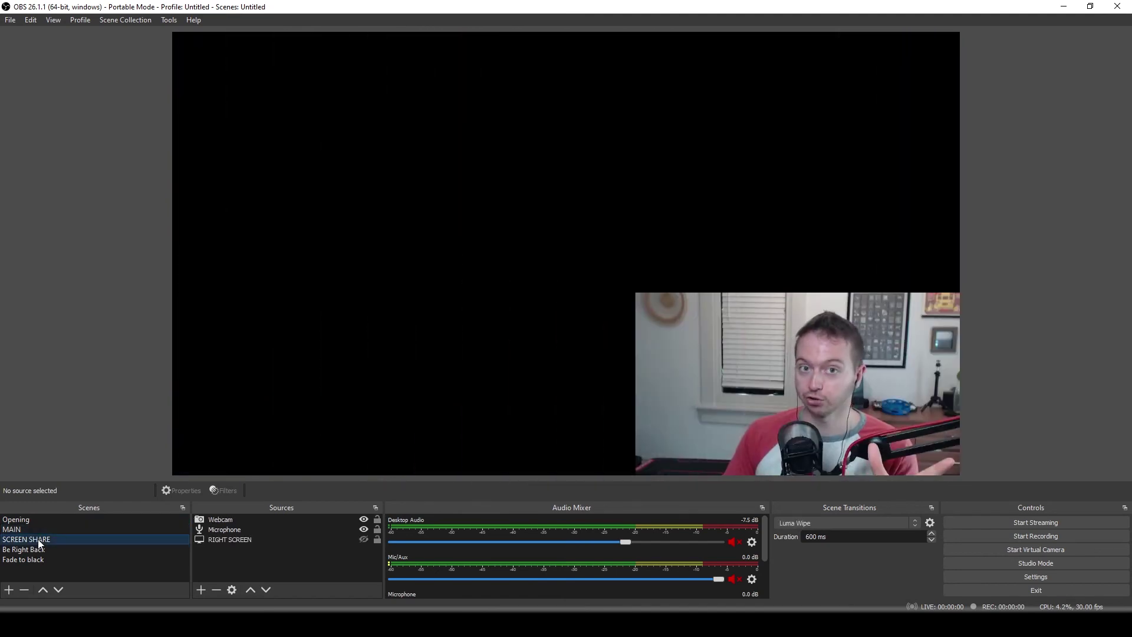
pyautogui.click(20, 550)
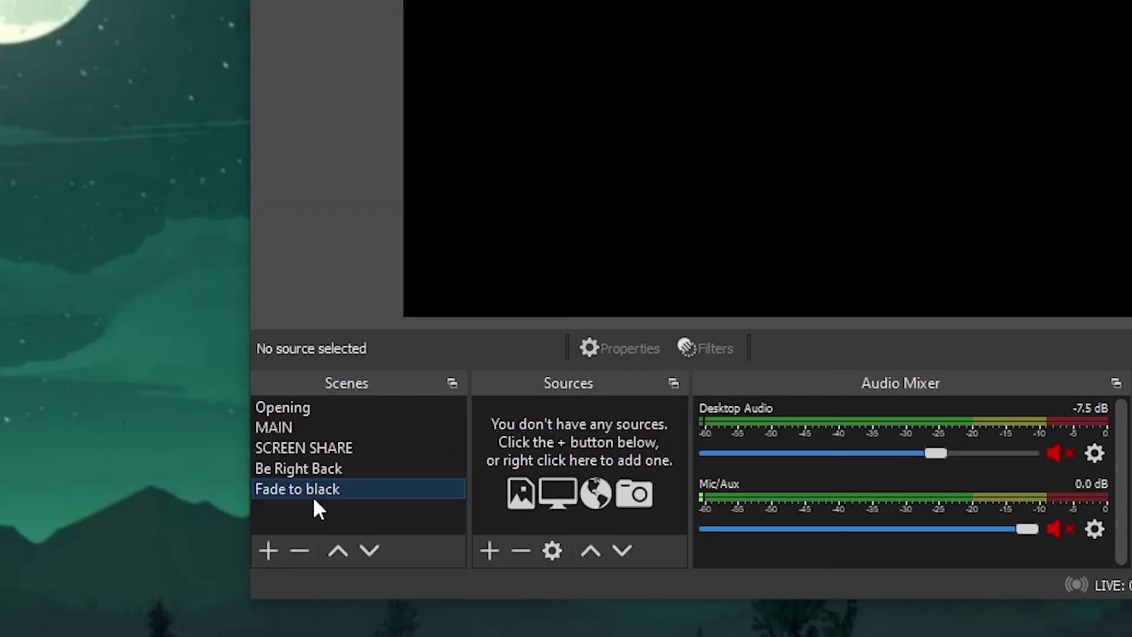
pyautogui.rightClick(308, 490)
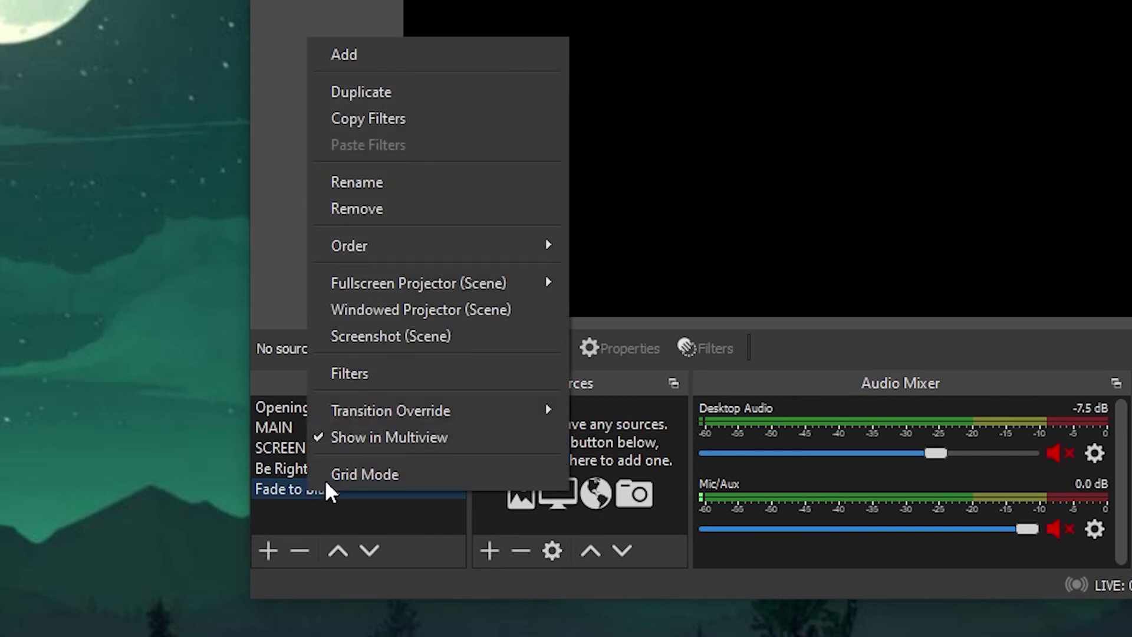
pyautogui.moveTo(492, 408)
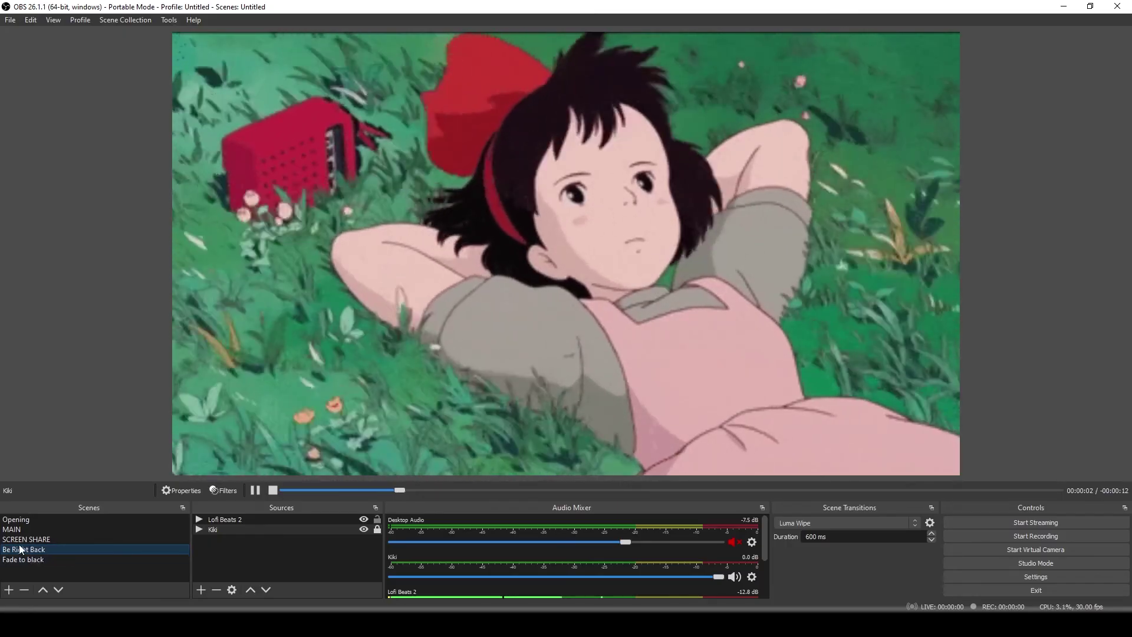
# Step: Switch from the Kiki scene to Fade to black so it fades out
pyautogui.click(38, 560)
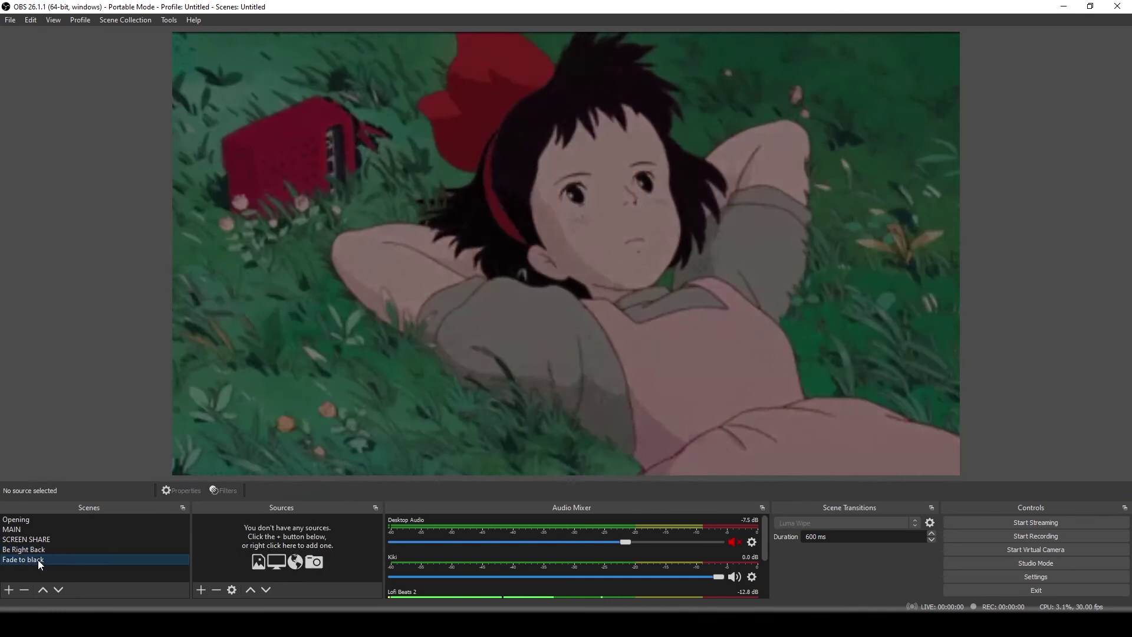